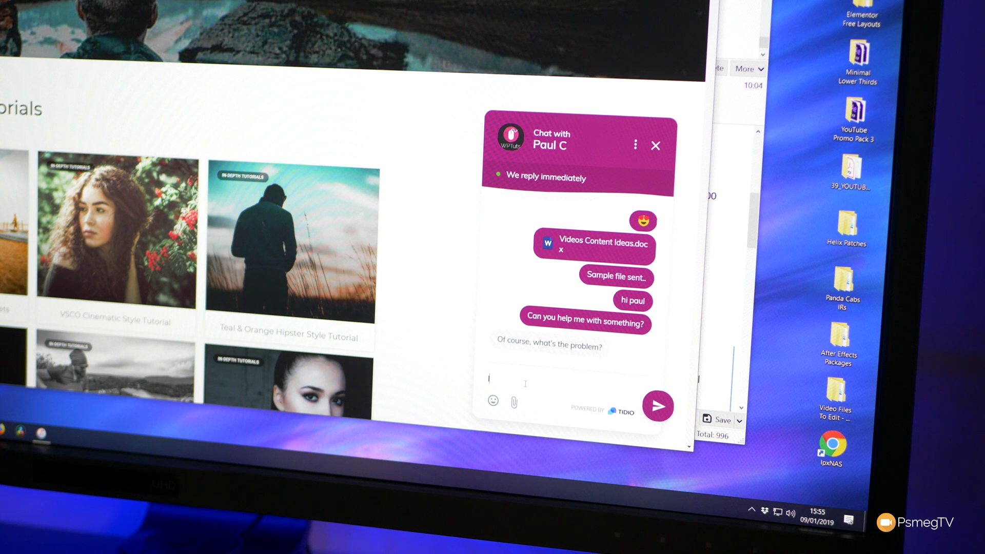
# Step: Send the website chat message "I'm looking for a specific Lightroom Preset!" as the visitor
pyautogui.write('m looking for a specific Lightroom Preset')
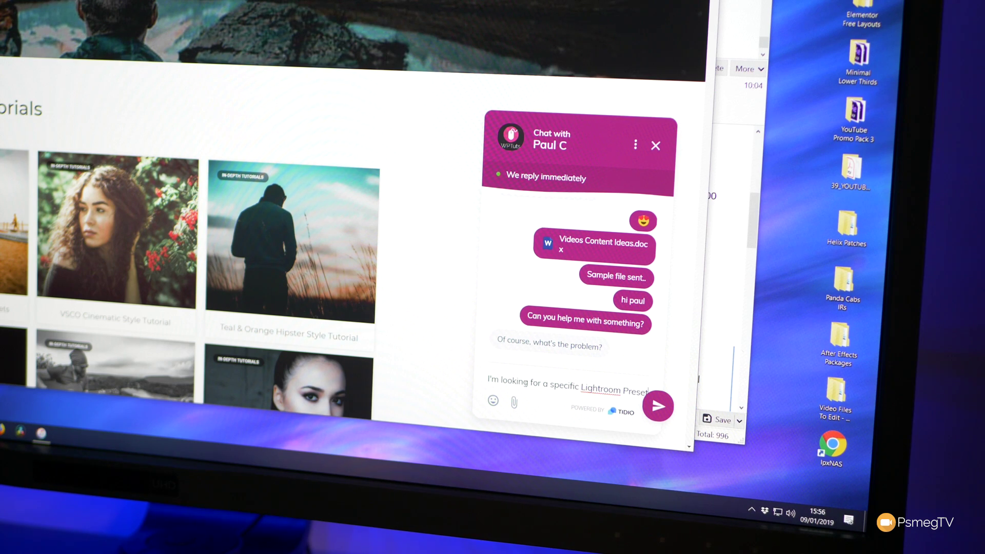
pyautogui.write('!')
pyautogui.press('Return')
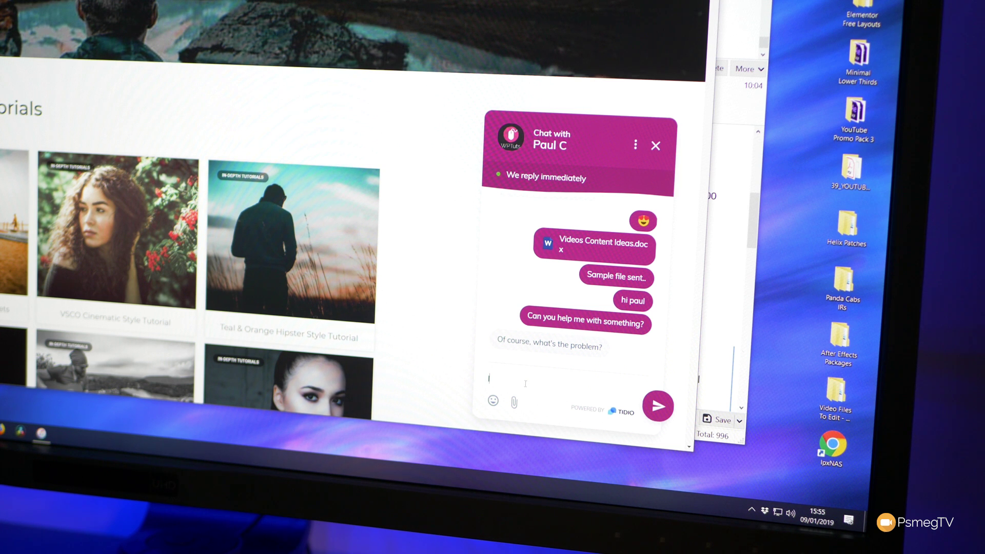
pyautogui.write("I'm looking for a specific Lightroom Preset!")
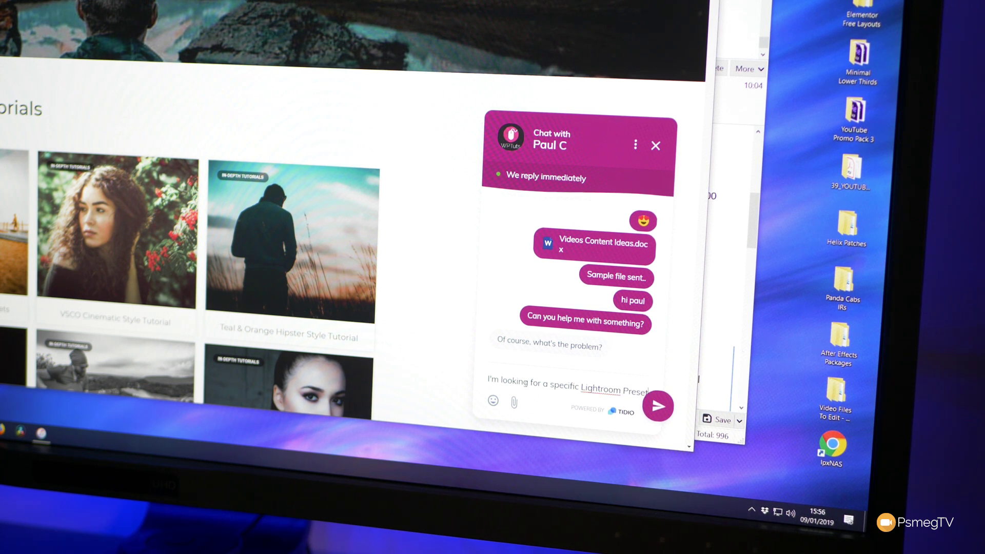
pyautogui.press('Return')
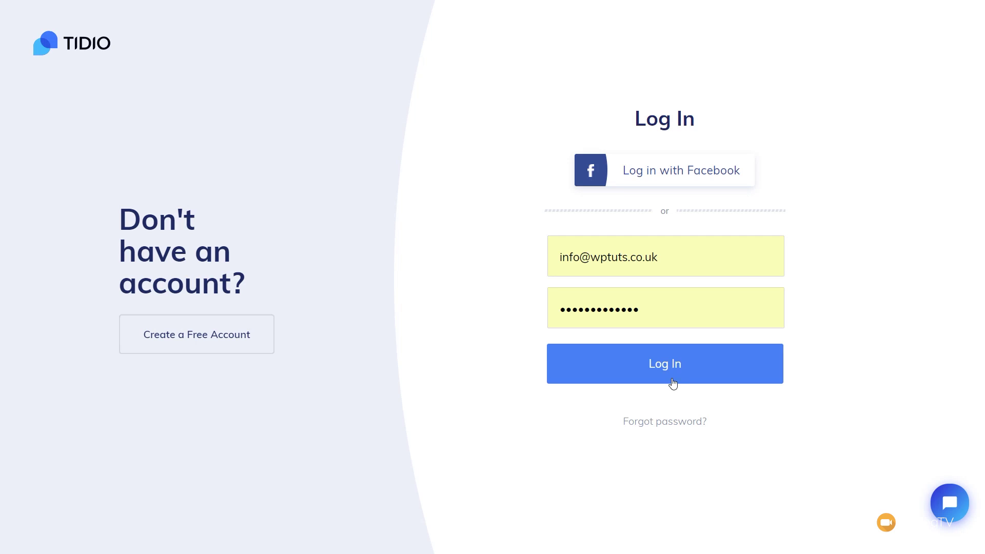
# Step: Log in to the Tidio panel and open Settings > Desktop & Mobile
pyautogui.click(670, 382)
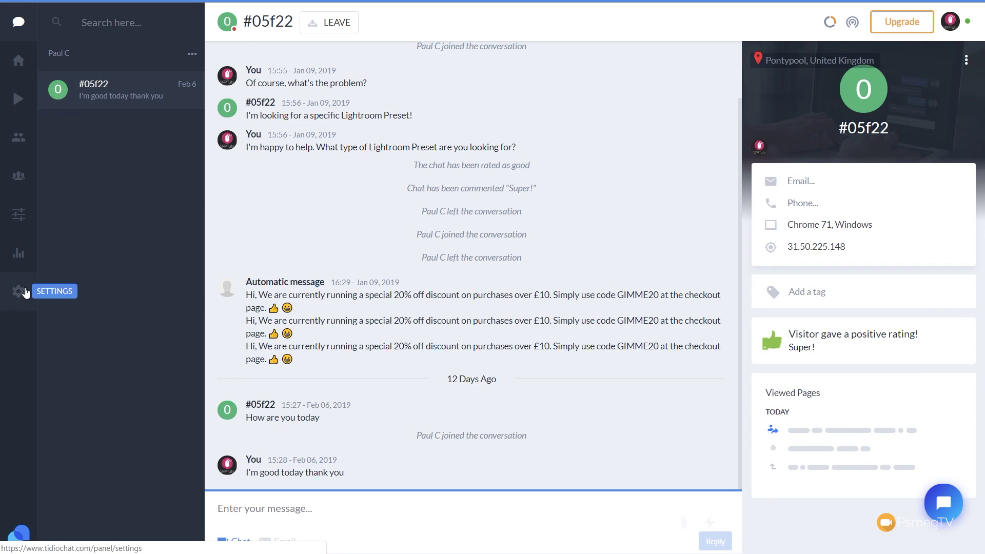
pyautogui.click(18, 292)
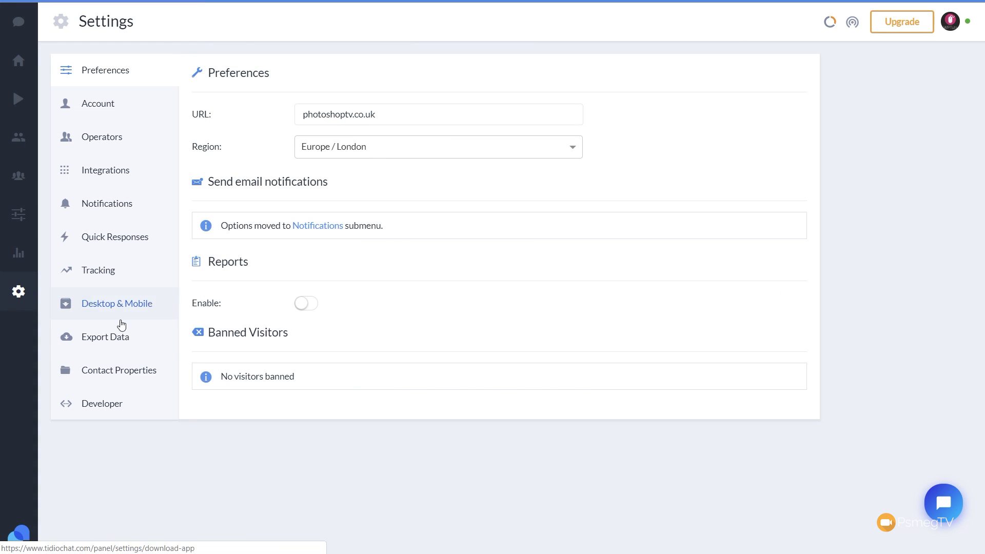
pyautogui.click(121, 308)
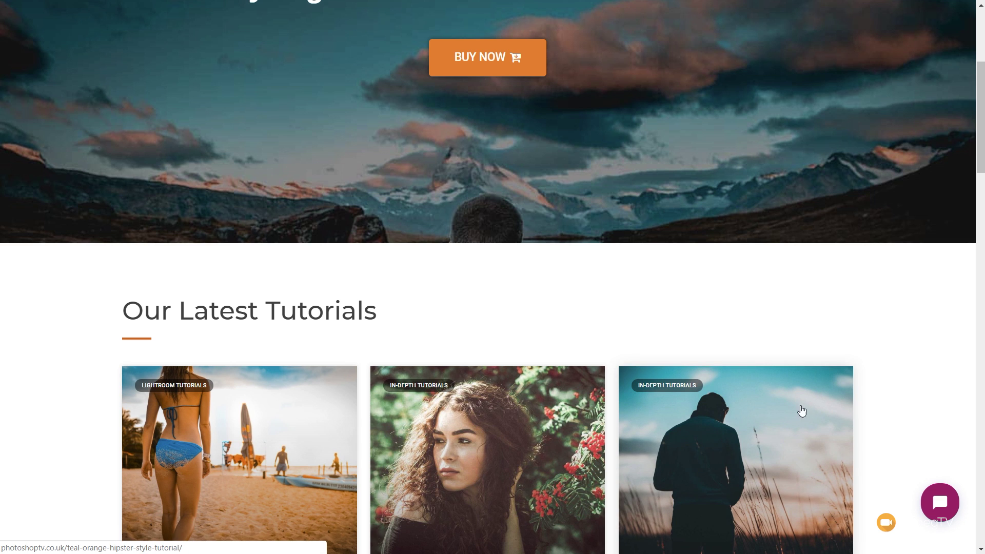
# Step: Open the website chat bubble and send "How are you today" as the visitor
pyautogui.click(940, 503)
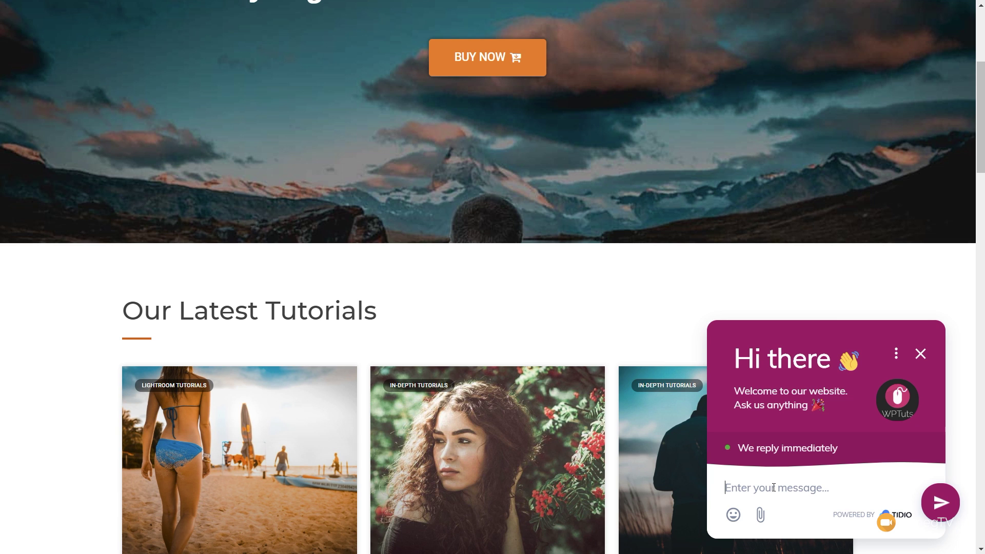
pyautogui.write('How are you today')
pyautogui.press('Return')
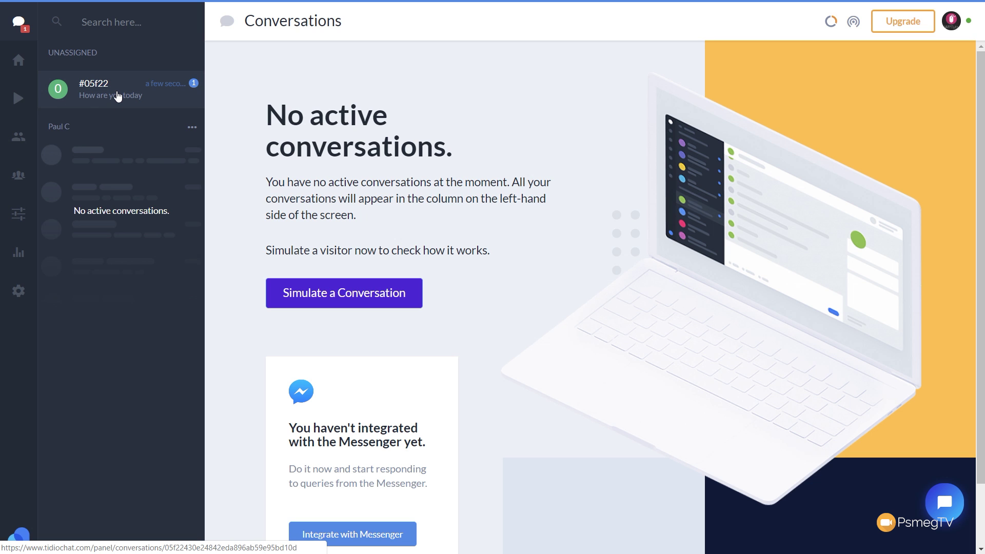
# Step: Reply "I'm good today thank you" in conversation #05f22
pyautogui.click(118, 97)
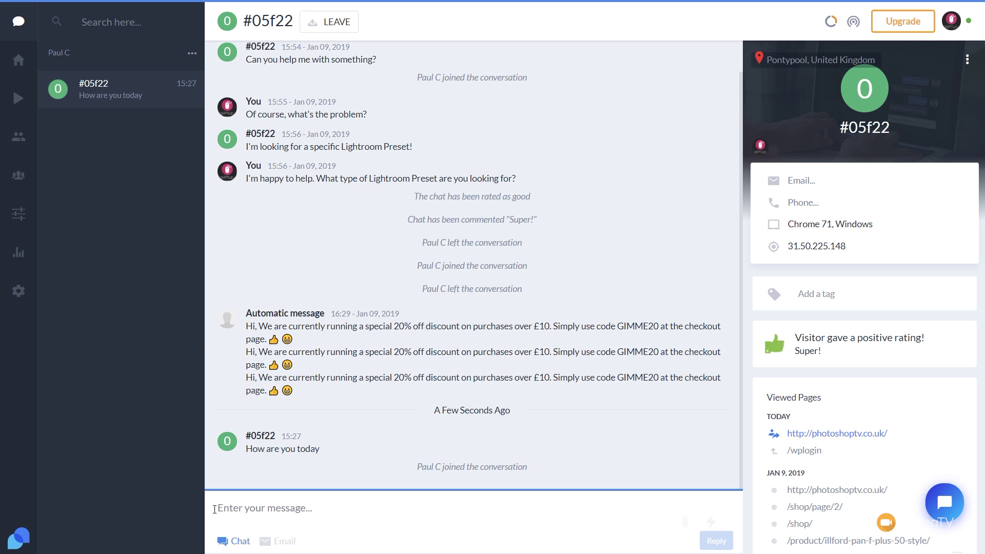
pyautogui.click(228, 514)
pyautogui.write("I'm good today thank you")
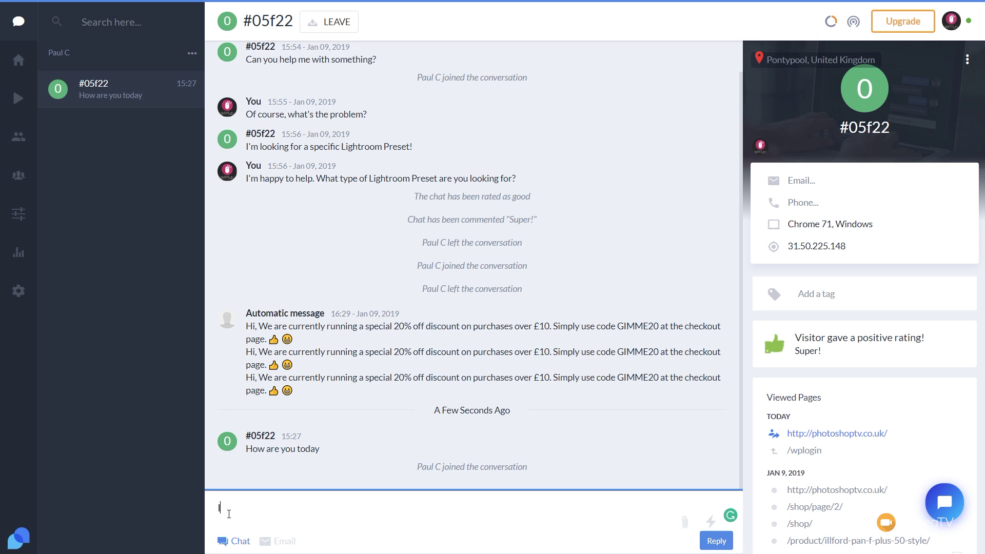
pyautogui.press('Return')
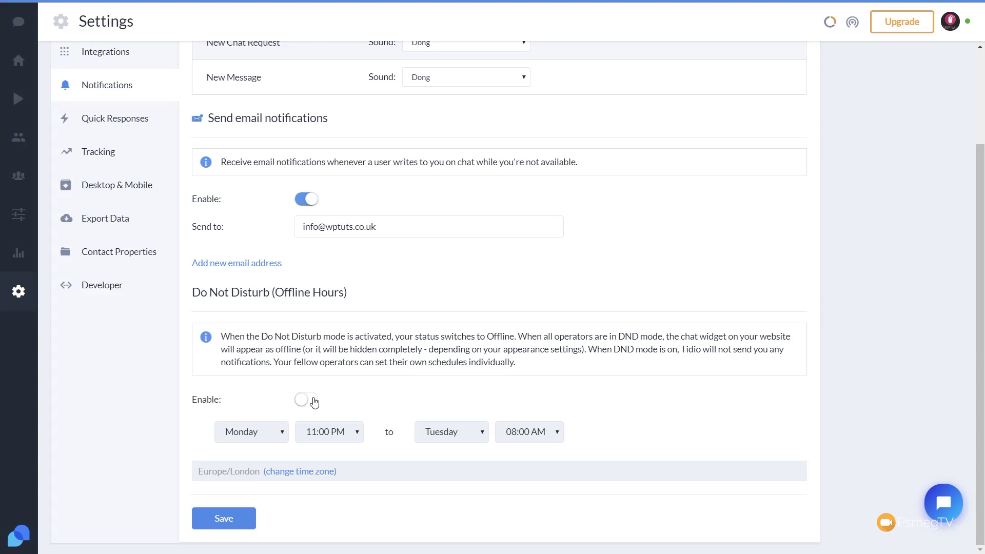
# Step: Enable Do Not Disturb hours with Wednesday as both the start and end day
pyautogui.click(314, 402)
pyautogui.scroll(-1, 384, 405)
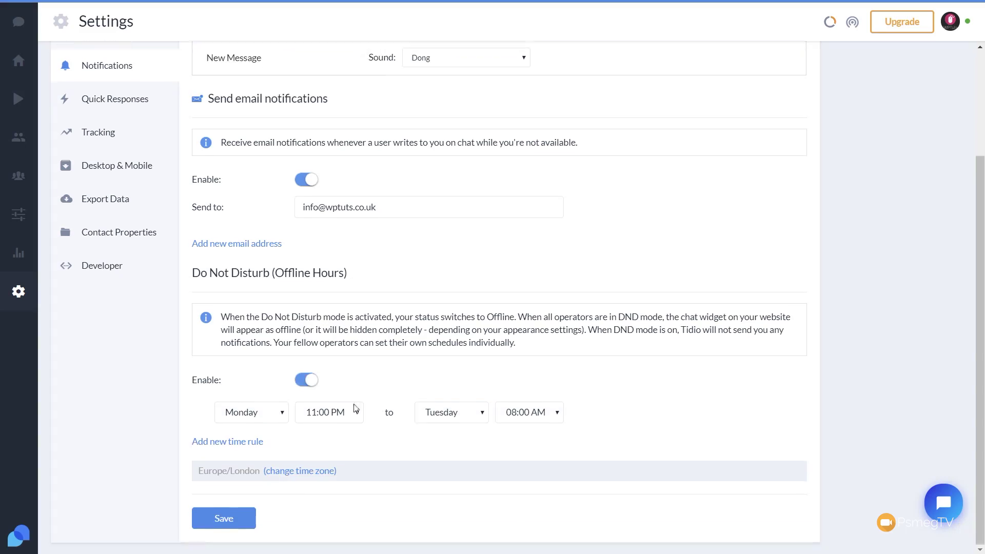
pyautogui.click(282, 412)
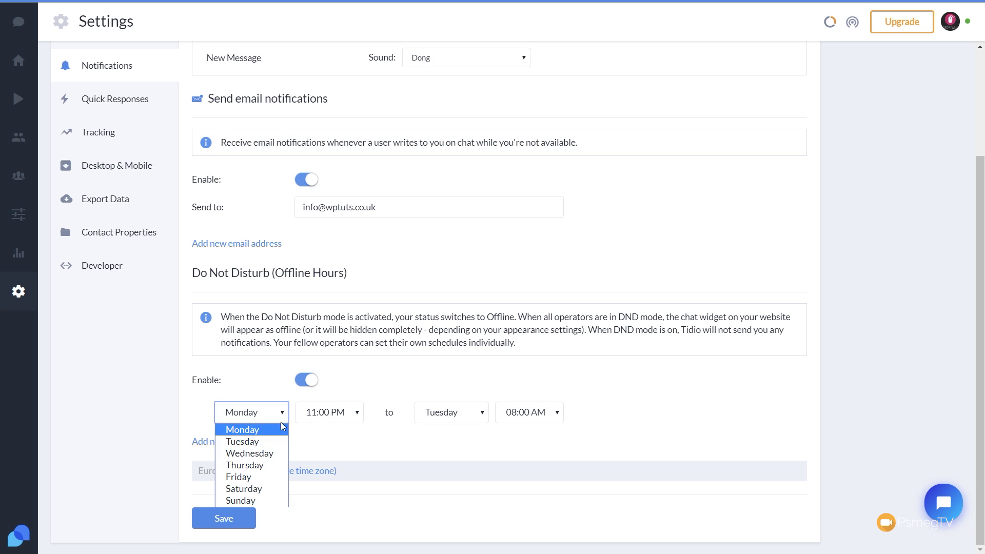
pyautogui.click(261, 454)
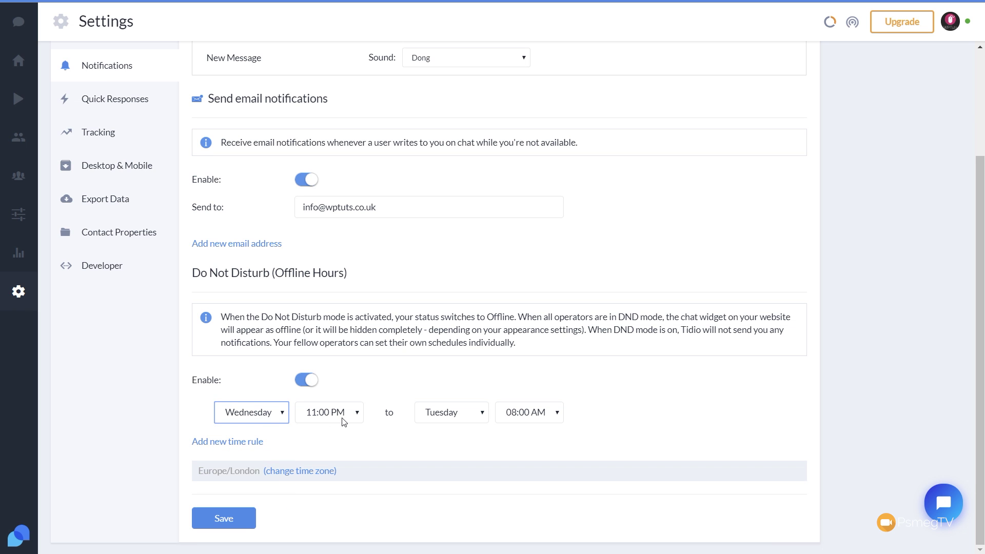
pyautogui.click(482, 417)
pyautogui.click(461, 452)
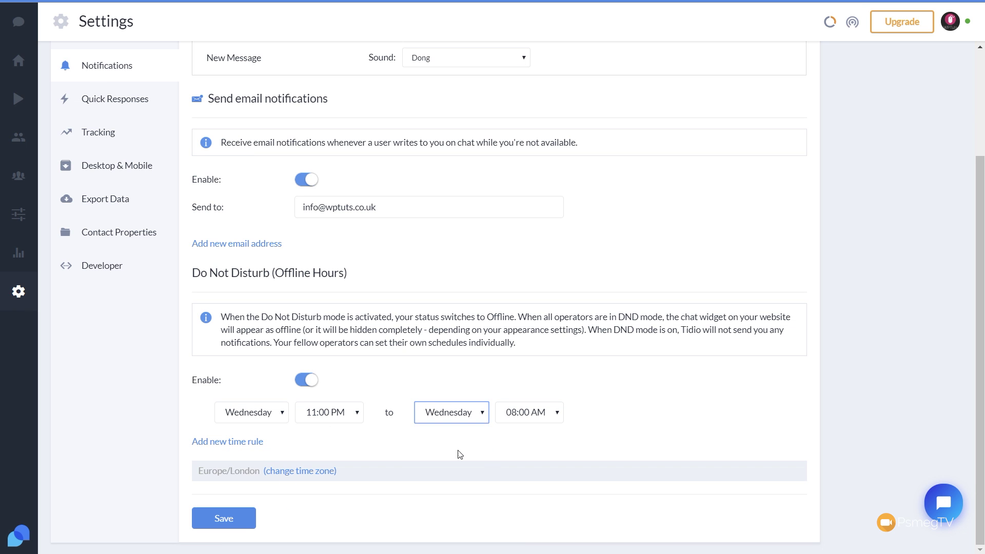
pyautogui.click(357, 416)
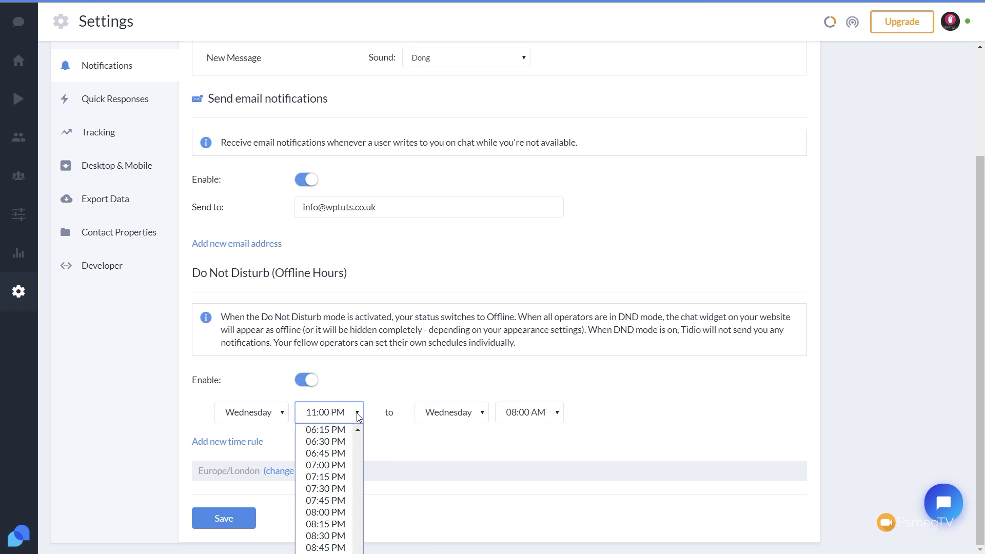
pyautogui.scroll(3, 325, 487)
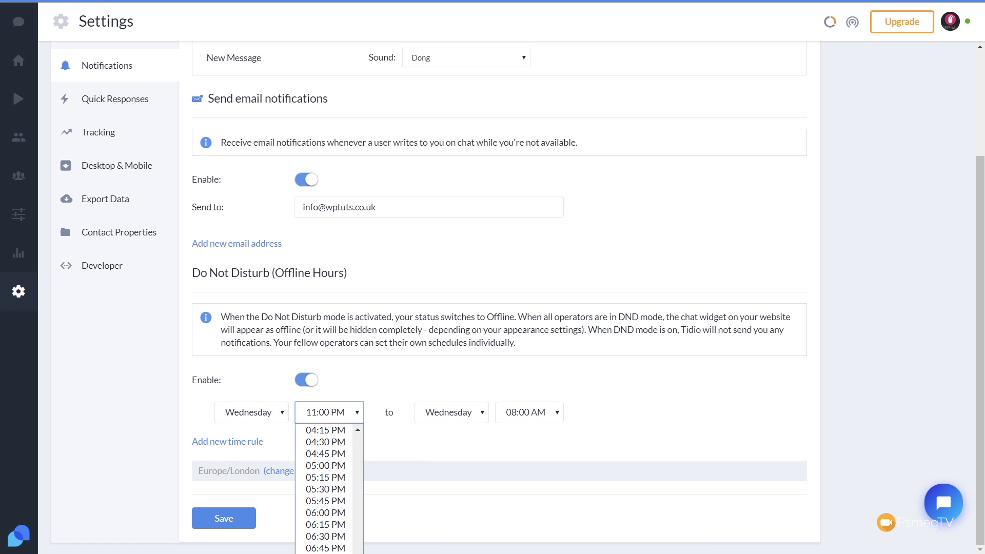
pyautogui.scroll(-2, 326, 487)
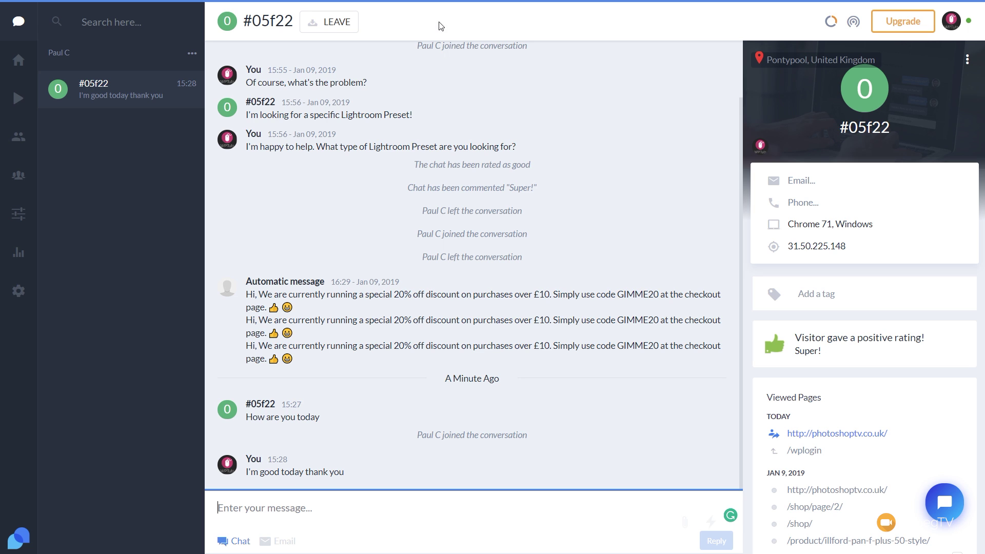
# Step: View the Visitors page listing the one visitor currently on the site
pyautogui.scroll(-4, 820, 366)
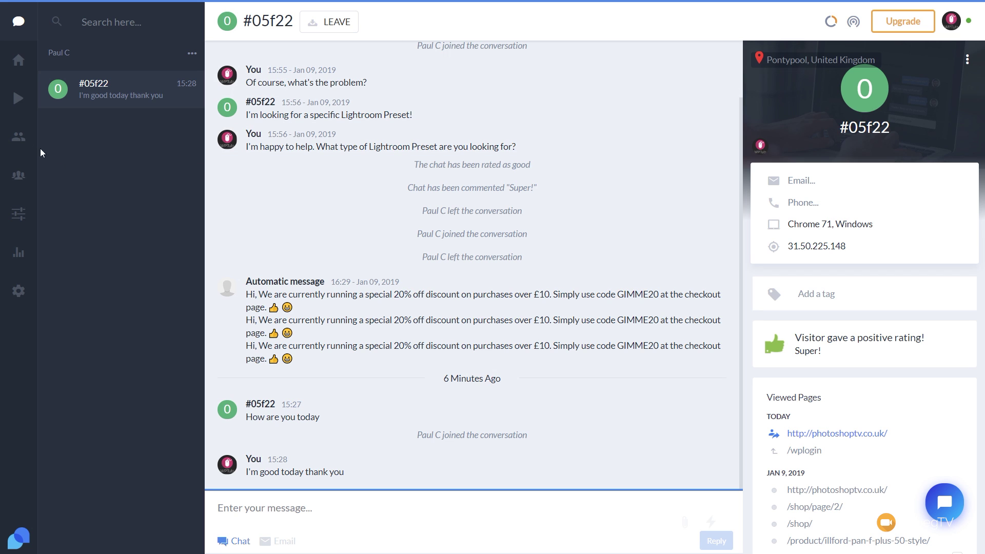
pyautogui.click(15, 142)
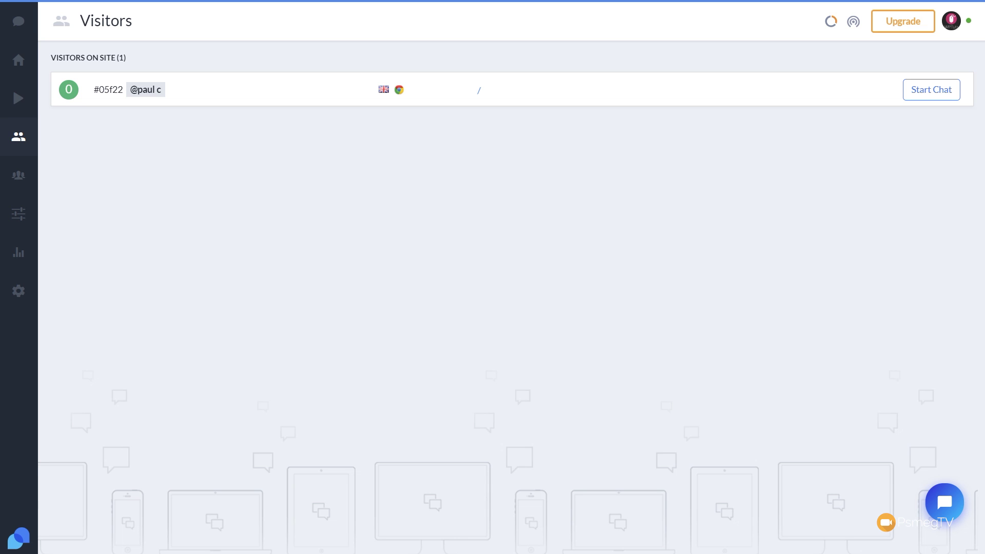
pyautogui.click(24, 221)
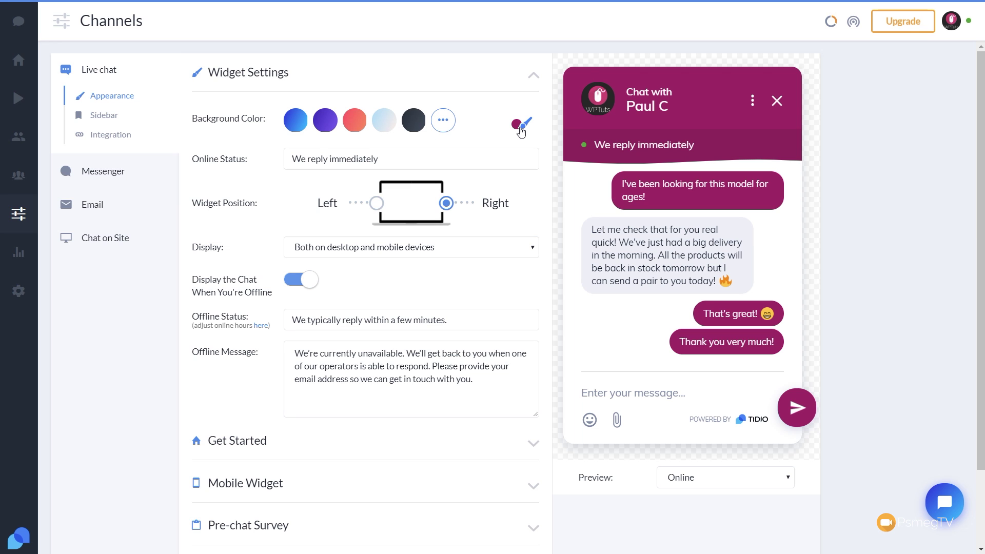
# Step: Show the Live chat Sidebar settings, disabled and labelled "Chat with us"
pyautogui.click(99, 117)
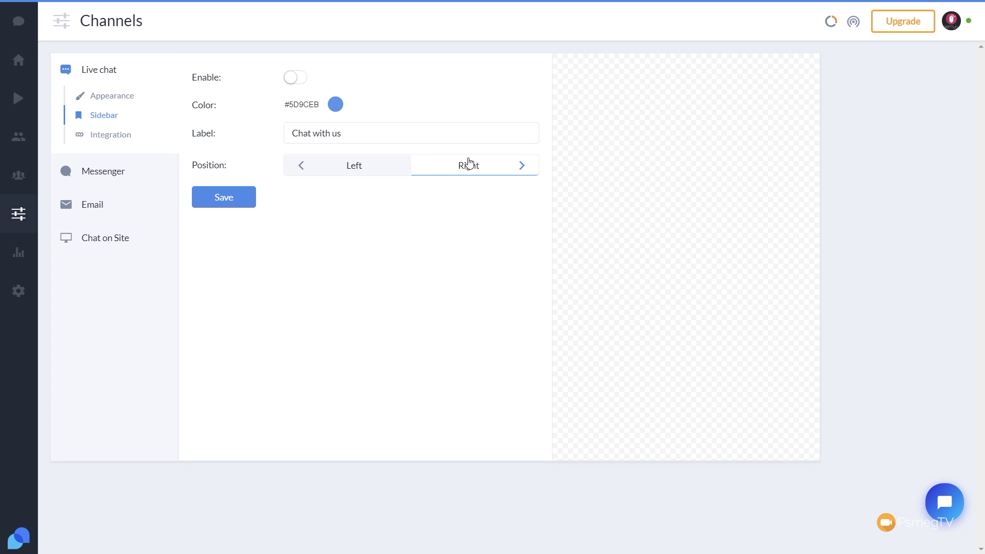
# Step: Check the Live chat Integration page confirming the chat code is installed
pyautogui.click(121, 137)
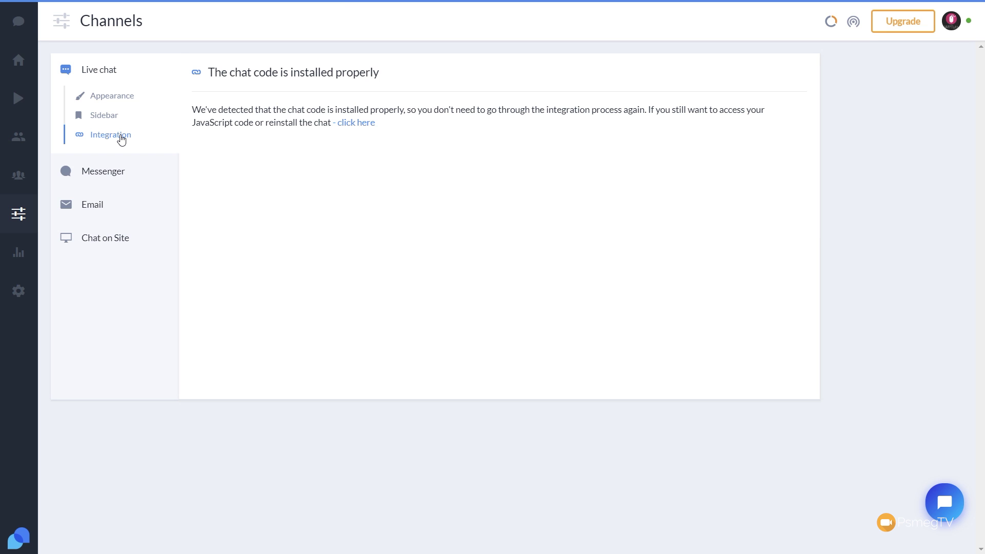
# Step: Browse the Messenger, Email and Chat on Site channel settings
pyautogui.click(88, 184)
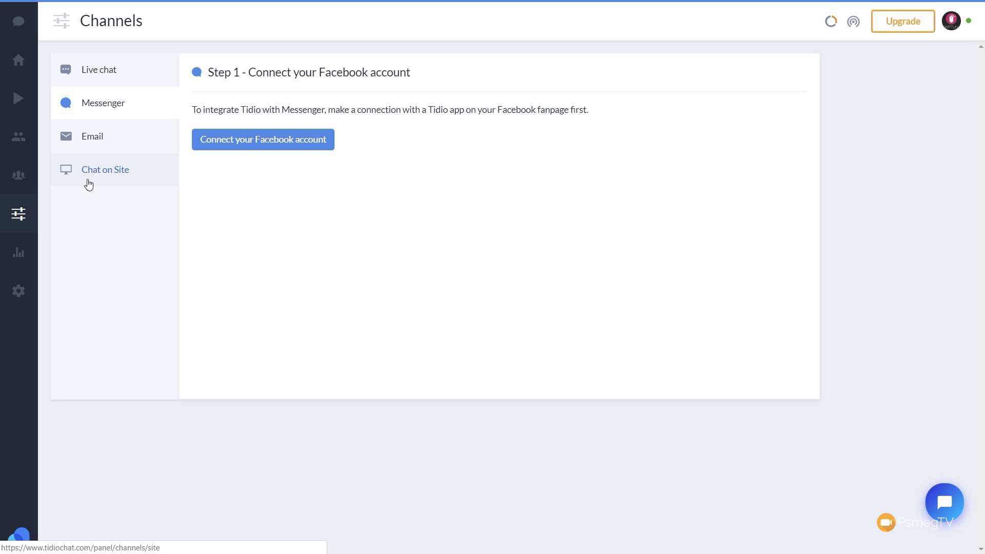
pyautogui.click(119, 149)
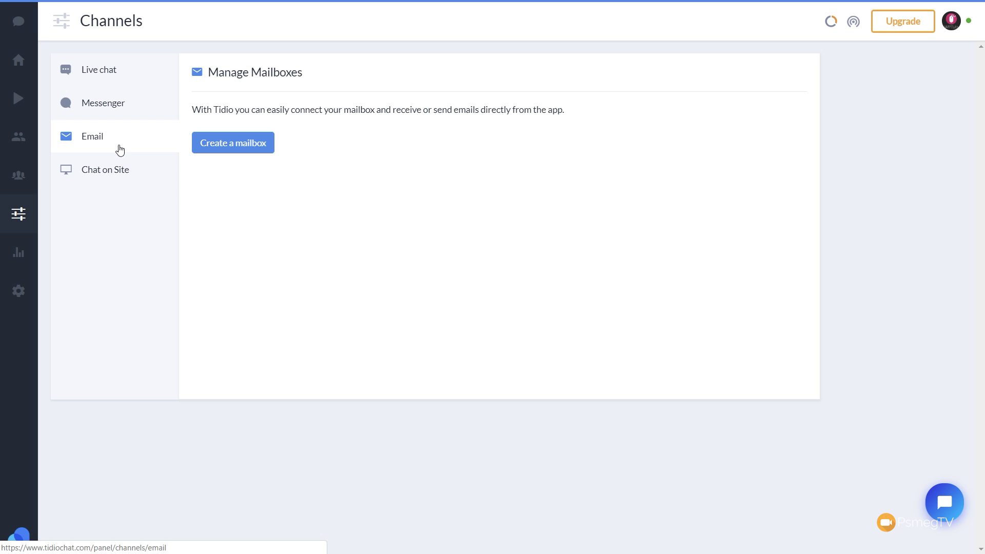
pyautogui.click(109, 174)
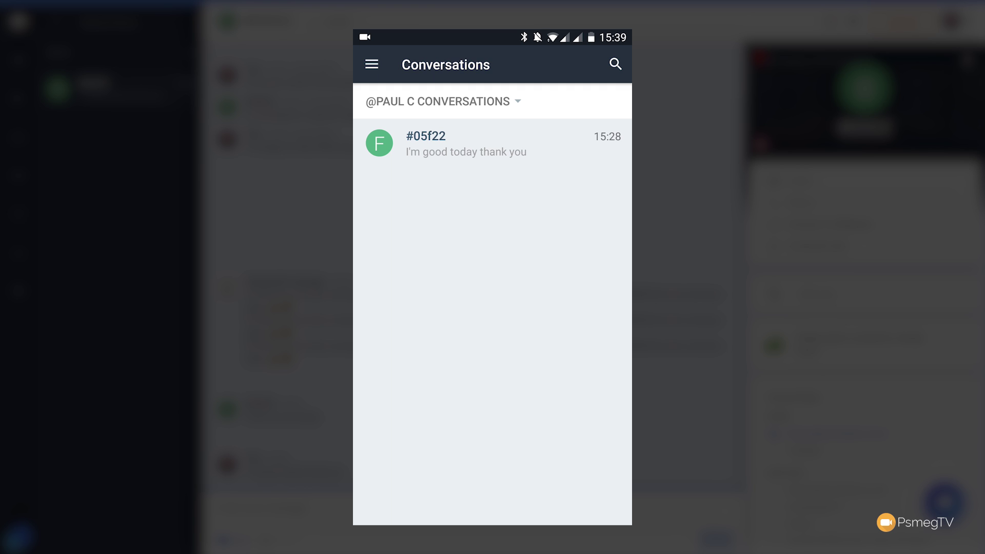
pyautogui.click(443, 141)
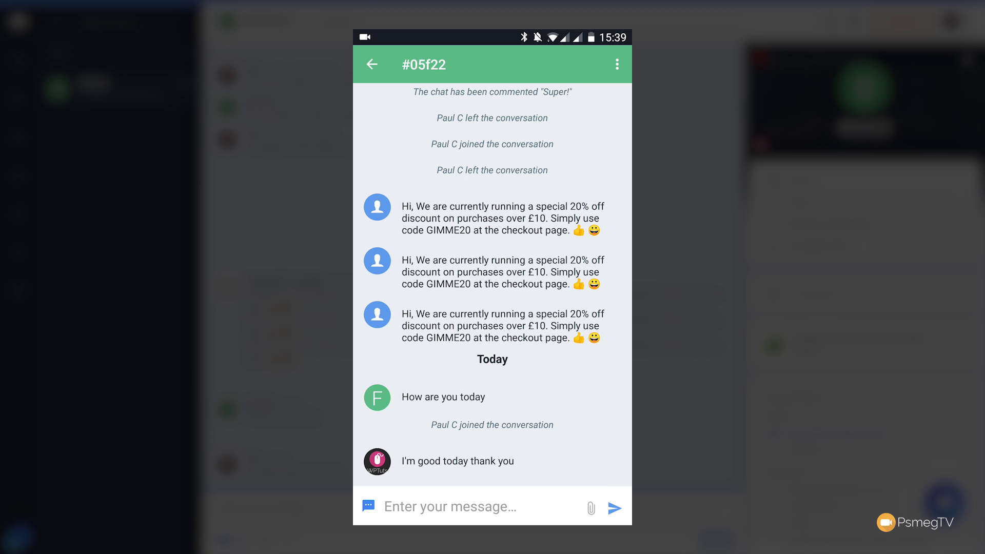
pyautogui.scroll(10, 544, 258)
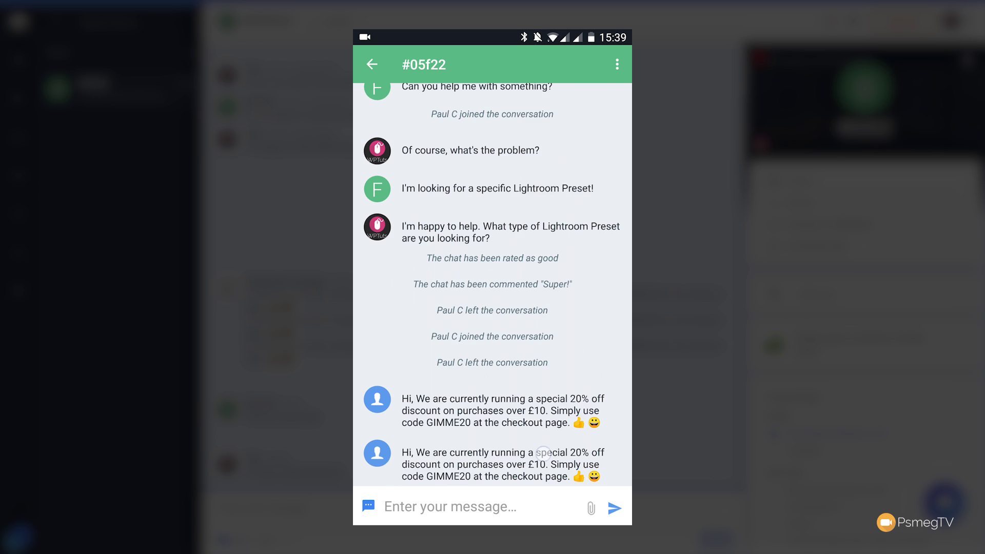
pyautogui.scroll(-10, 569, 260)
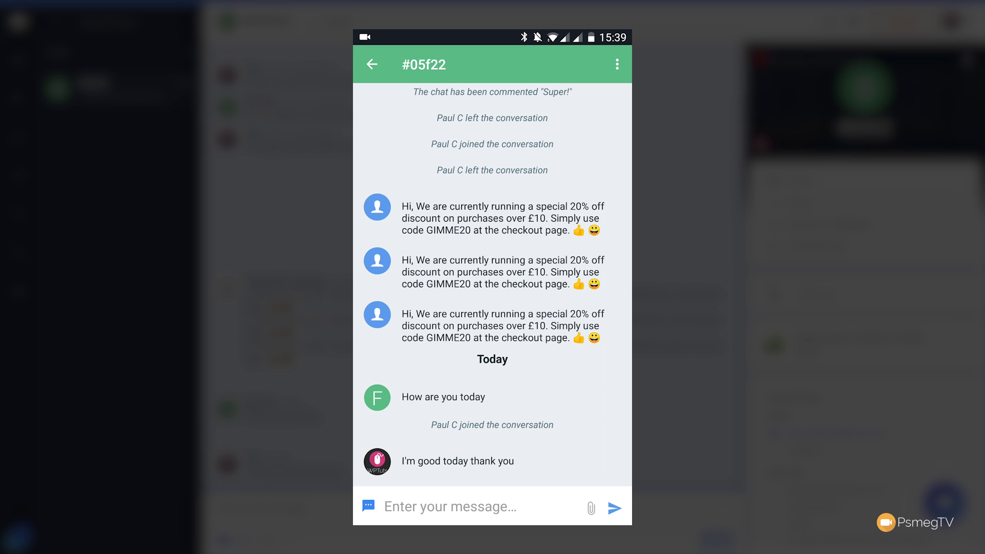
pyautogui.click(617, 64)
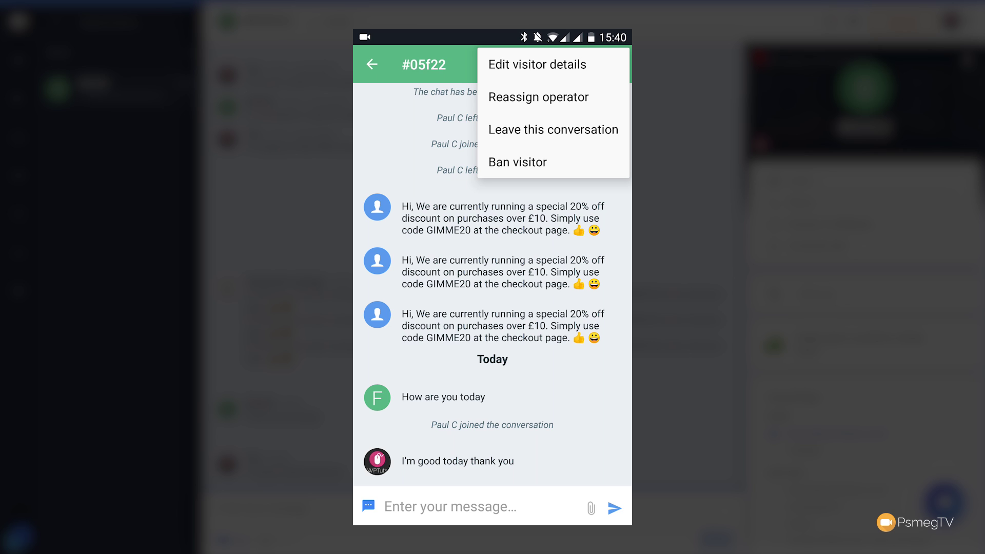
pyautogui.click(435, 173)
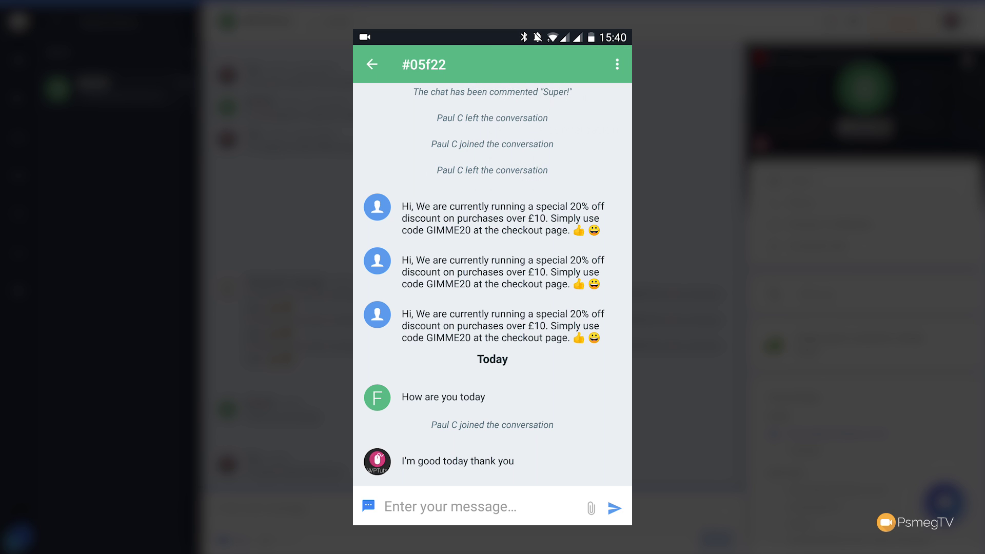
pyautogui.click(494, 505)
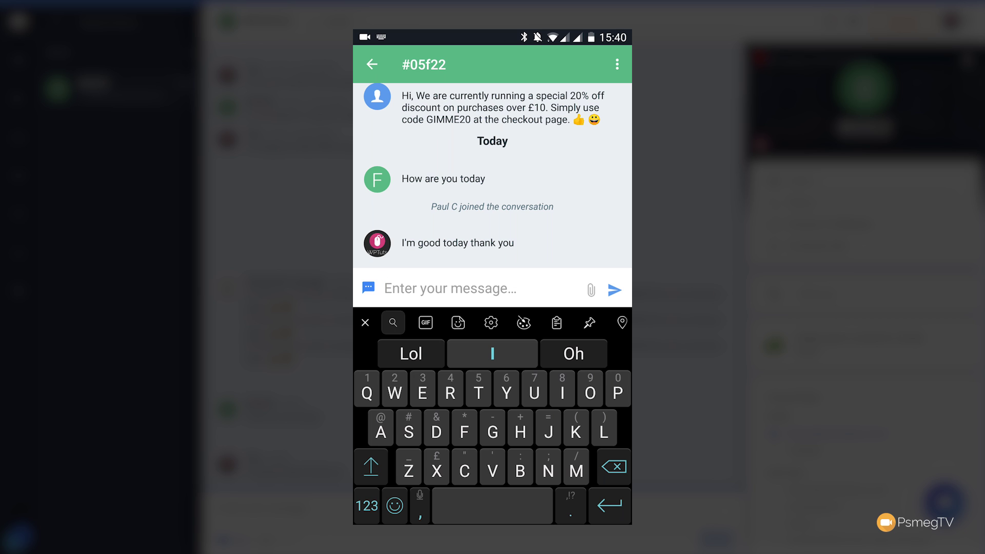
pyautogui.click(372, 64)
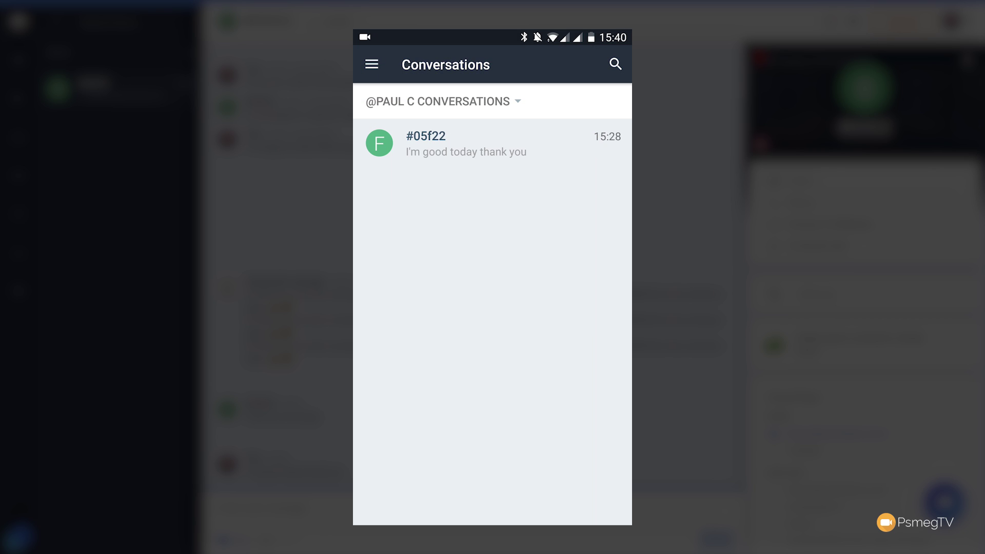
# Step: Check the app's Visitors list and open visitor #05f22's chat
pyautogui.click(372, 64)
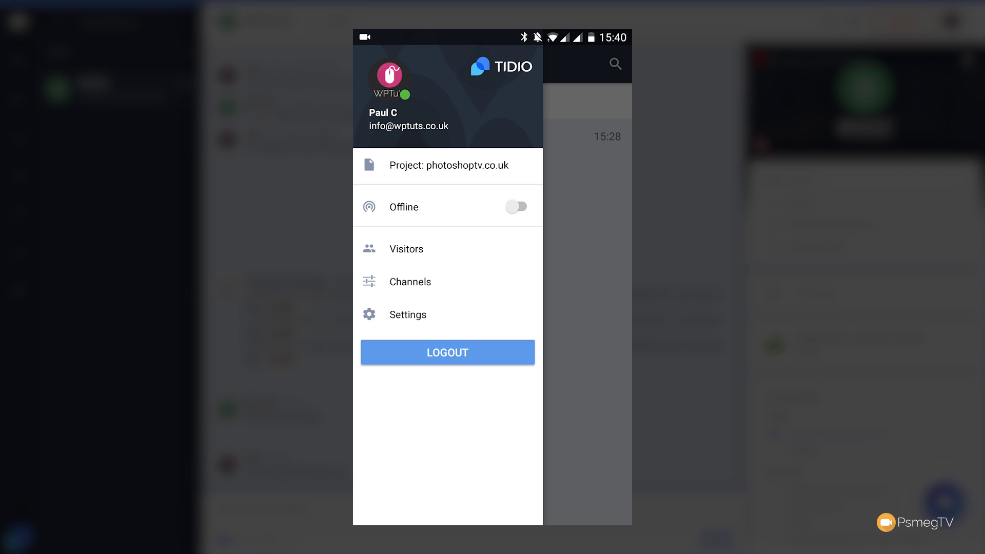
pyautogui.click(444, 255)
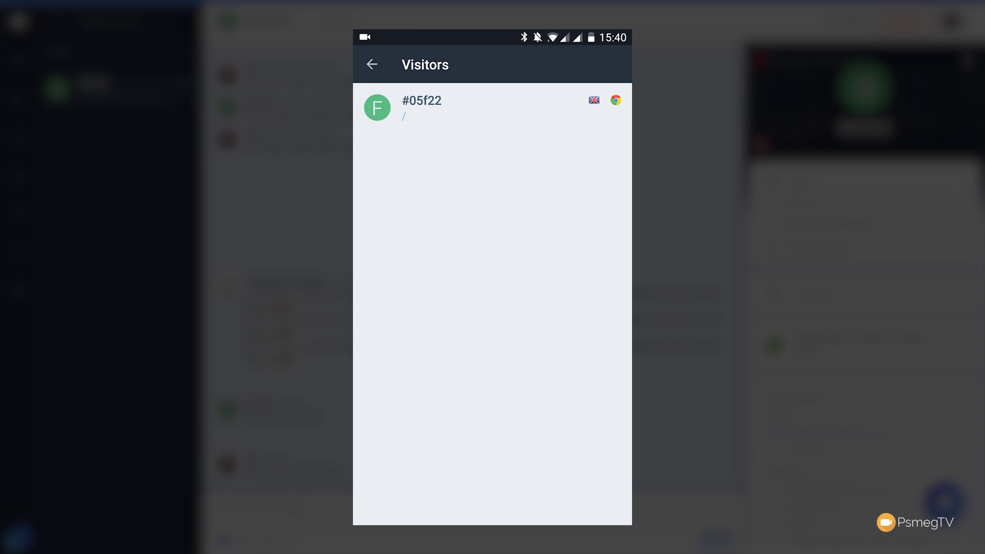
pyautogui.click(542, 115)
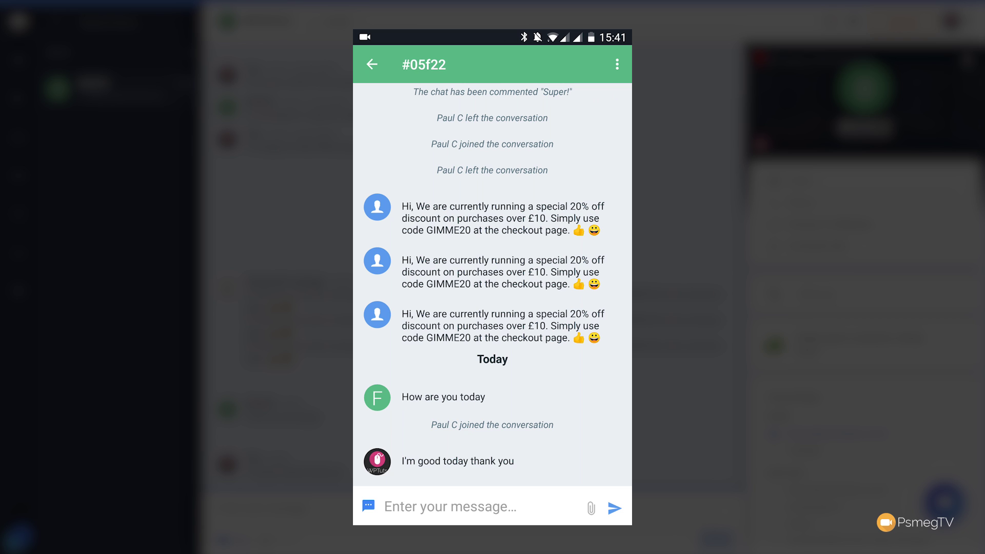
pyautogui.click(372, 64)
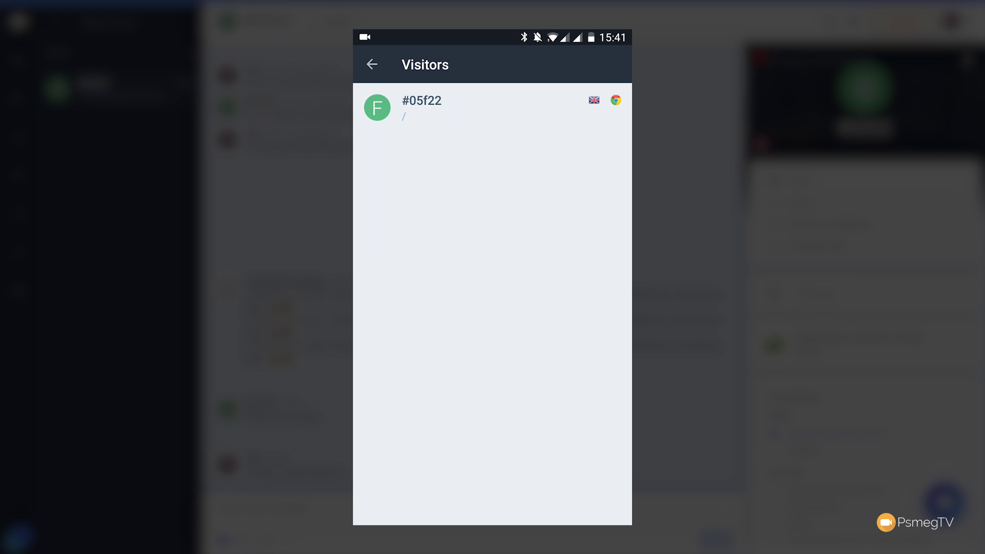
# Step: View the available chat channels from the app's navigation menu
pyautogui.click(375, 61)
pyautogui.click(457, 277)
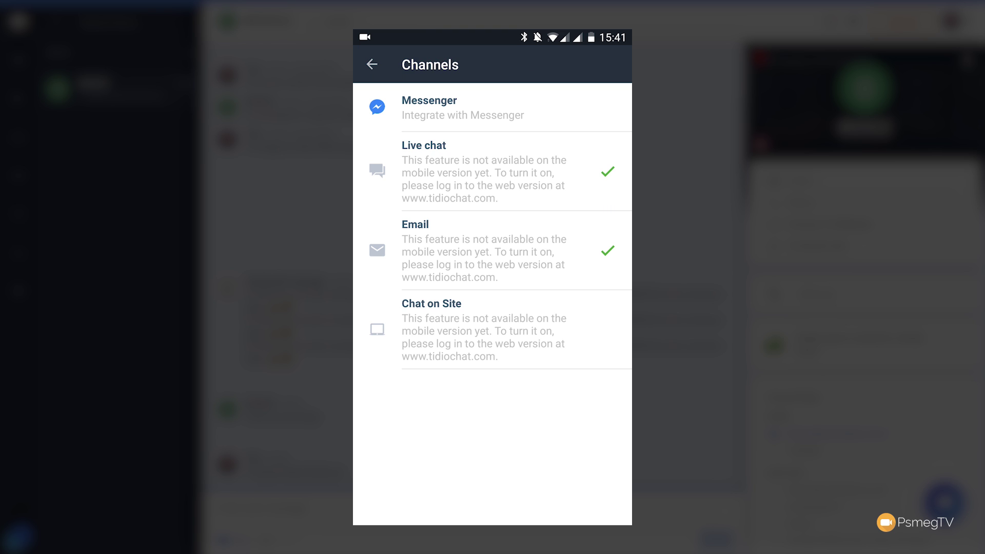
pyautogui.click(372, 65)
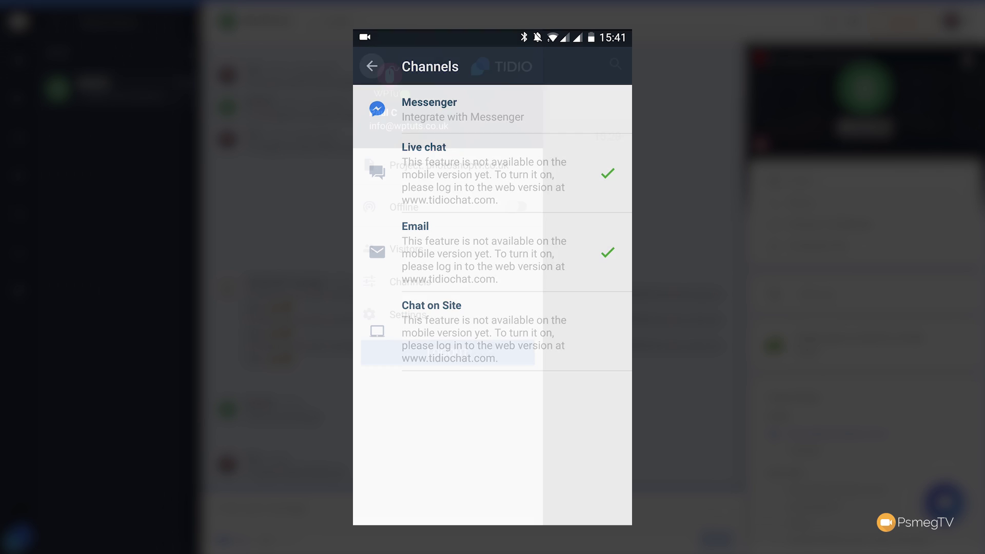
pyautogui.click(431, 314)
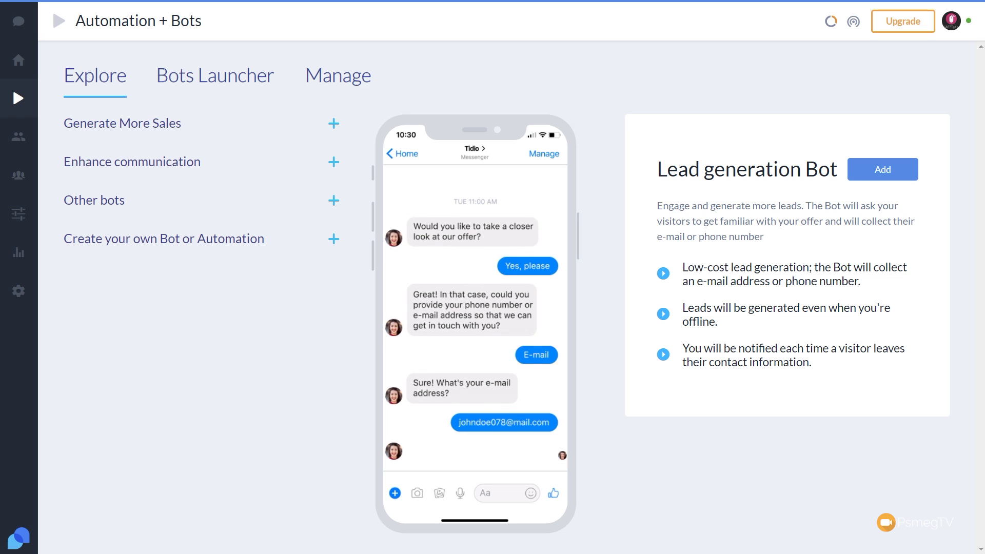
# Step: Expand the Generate More Sales, Enhance communication and Other bots categories, then reopen Generate More Sales
pyautogui.click(191, 133)
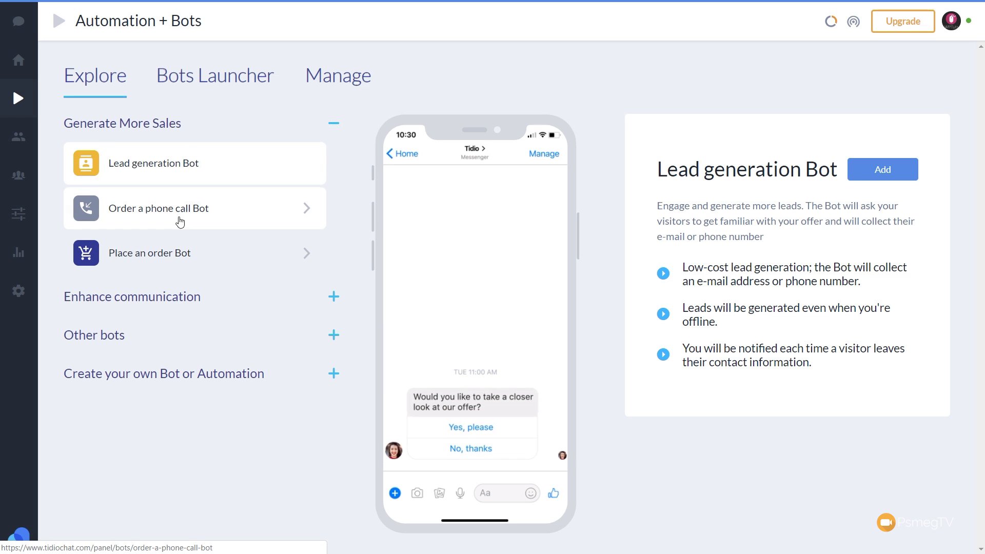
pyautogui.click(193, 294)
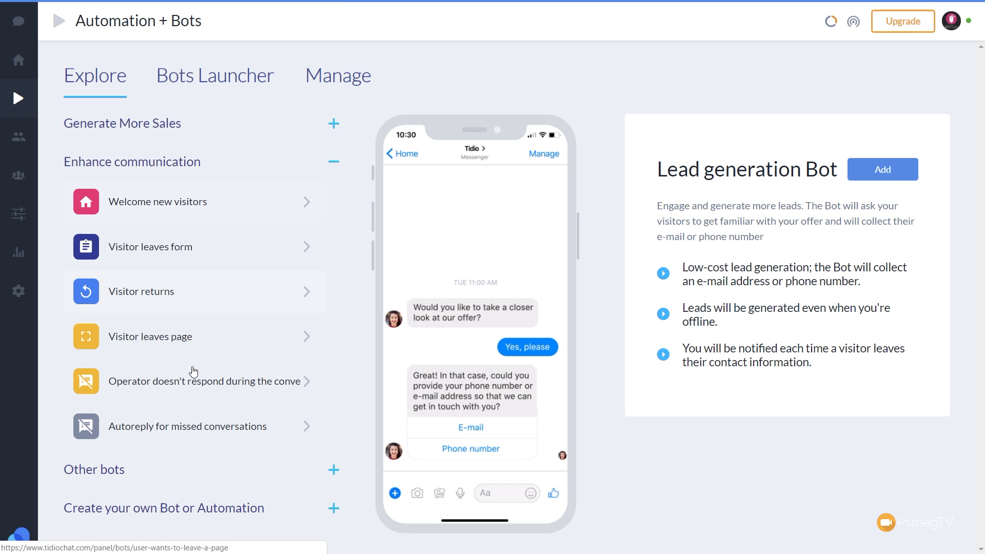
pyautogui.click(144, 468)
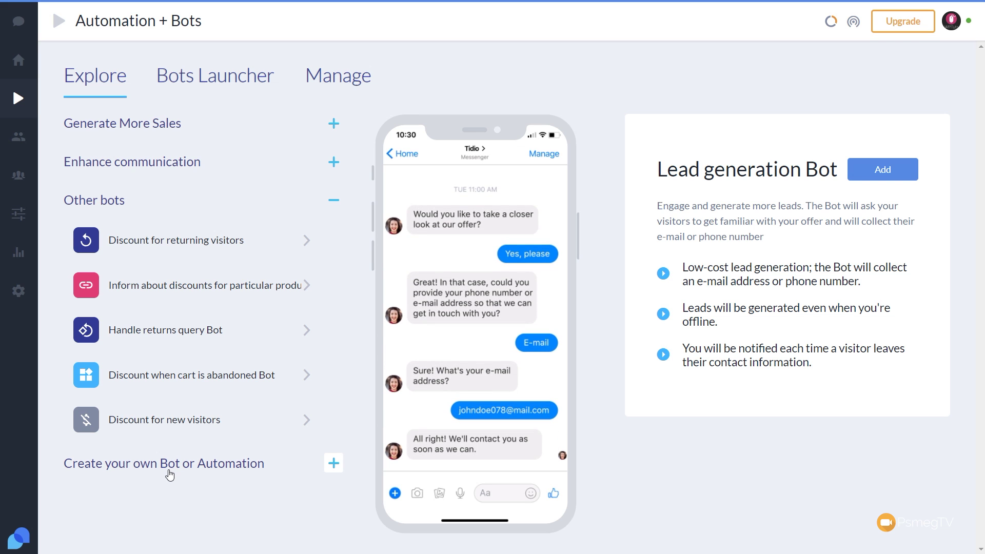
pyautogui.click(152, 128)
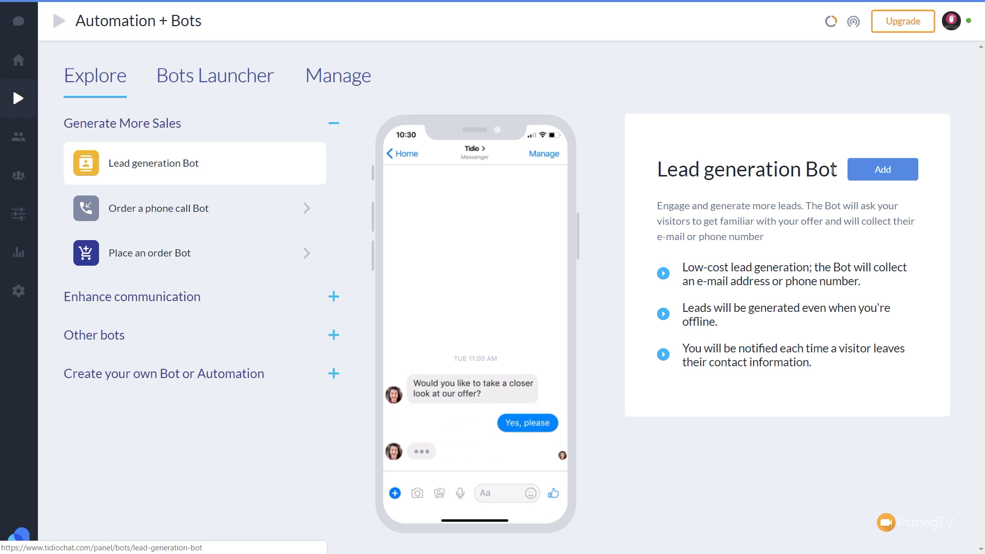
# Step: Add the Lead generation Bot template and confirm the saved dialog to reach its flow
pyautogui.click(890, 178)
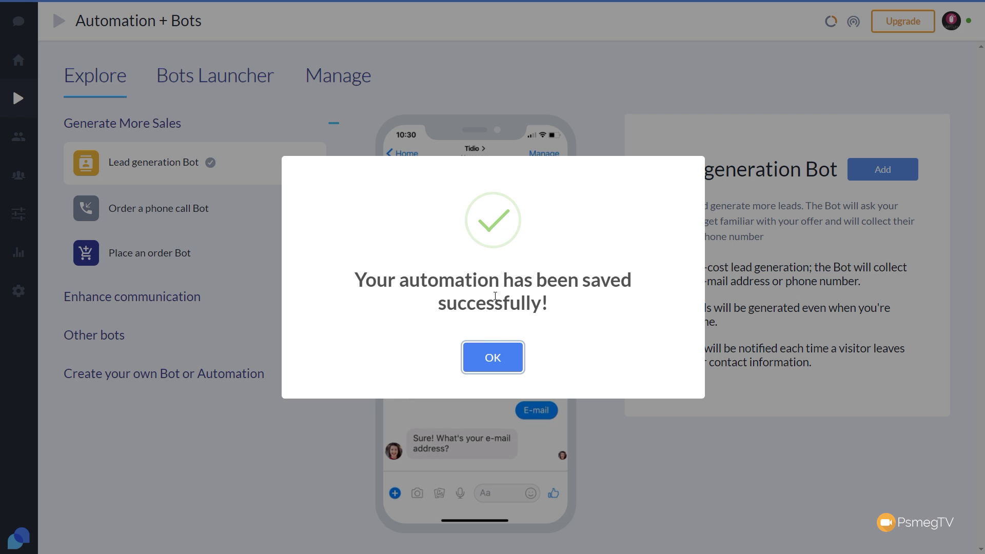
pyautogui.click(484, 350)
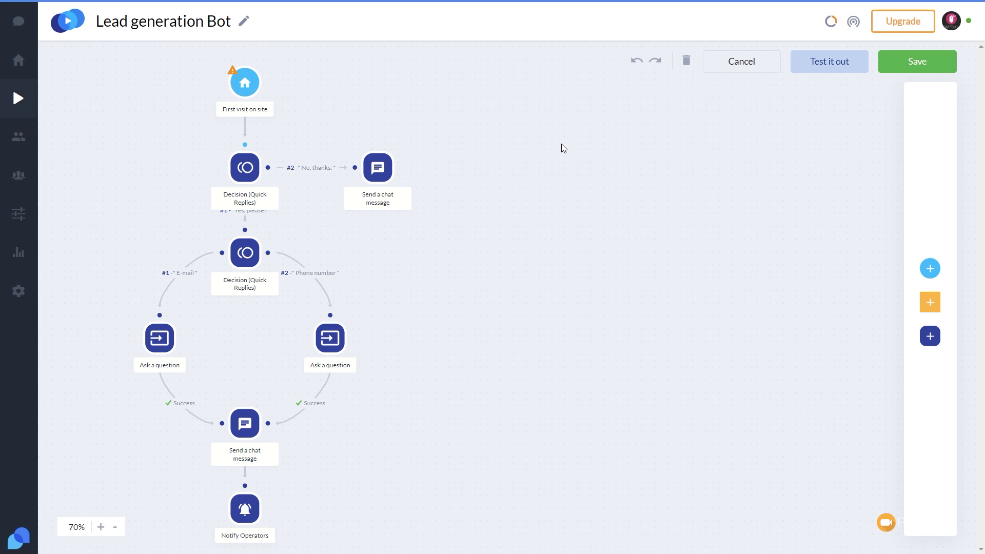
pyautogui.click(831, 68)
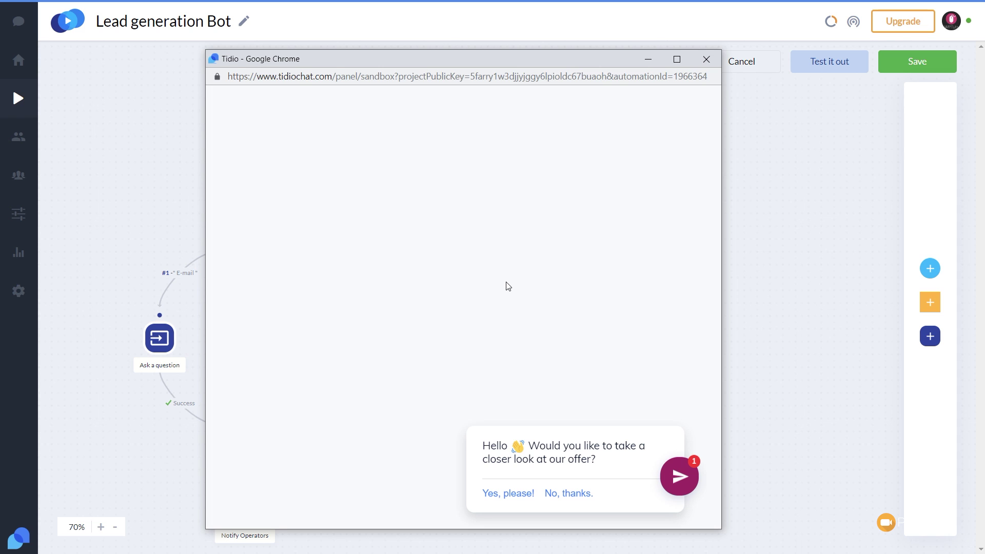
pyautogui.moveTo(558, 61); pyautogui.dragTo(802, 55)
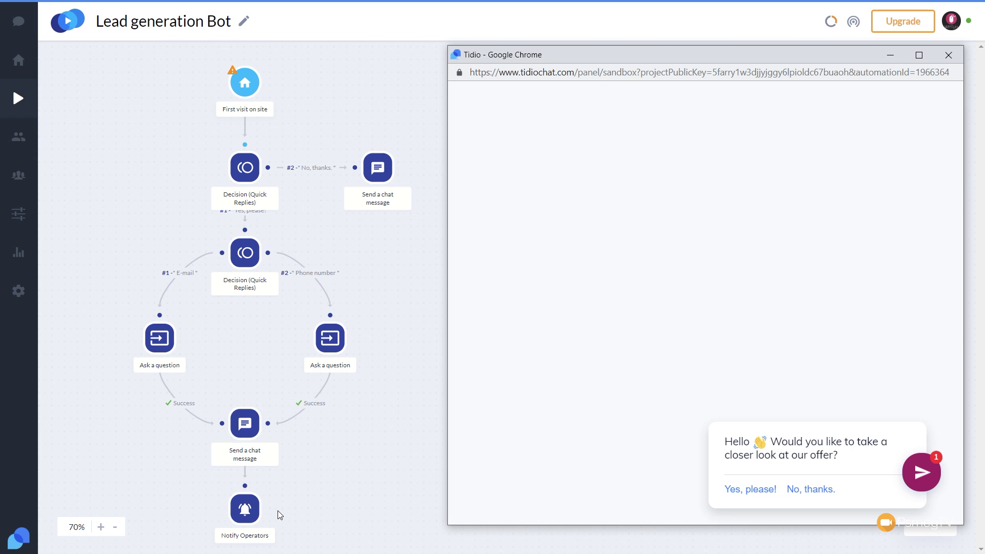
pyautogui.click(766, 490)
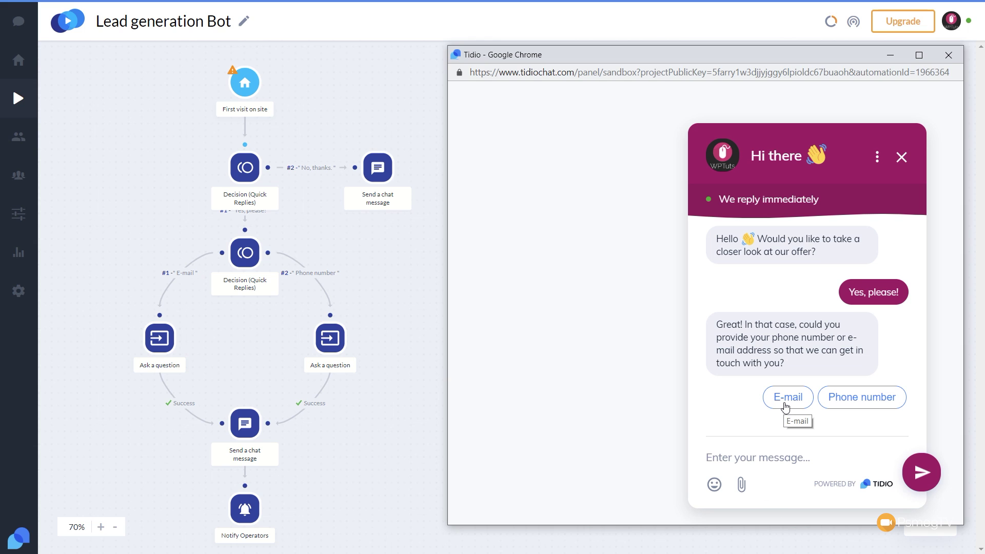
pyautogui.click(947, 55)
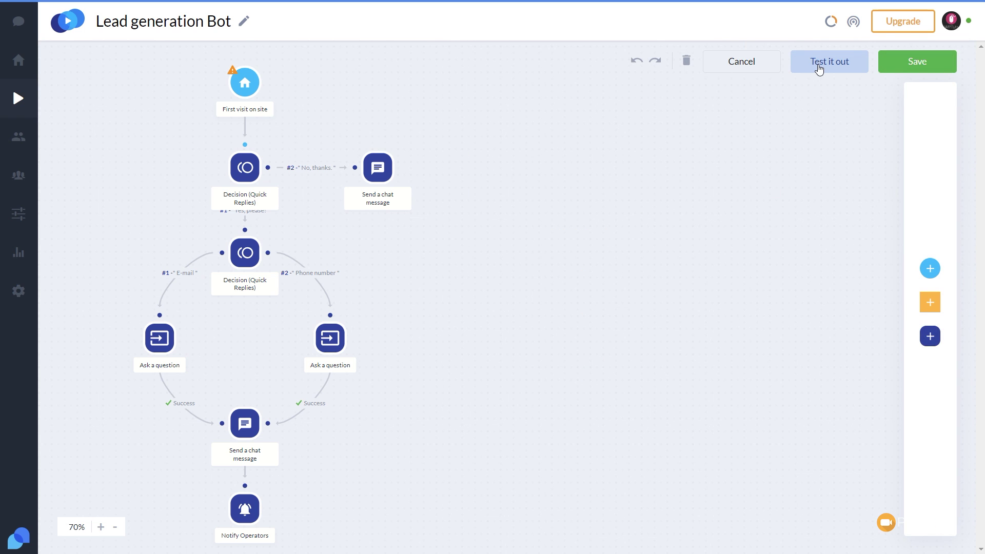
# Step: Rerun the bot test, answer 'No, thanks.', then expand Create your own Bot or Automation
pyautogui.click(819, 69)
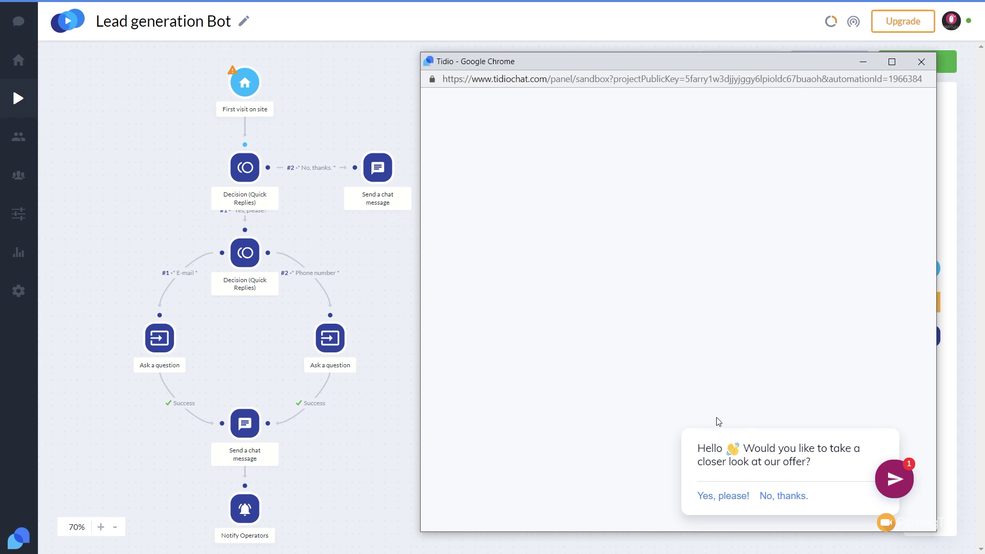
pyautogui.click(775, 496)
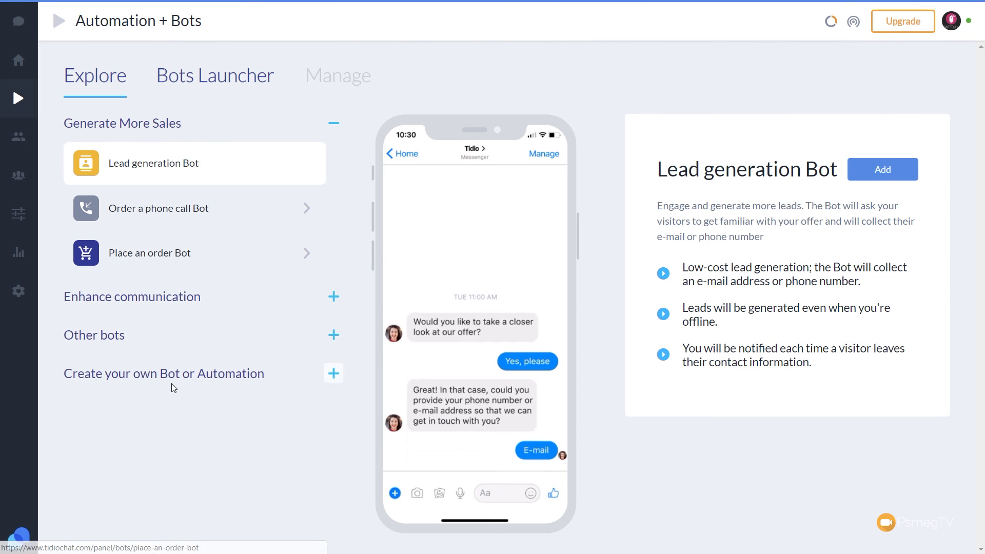
pyautogui.click(172, 381)
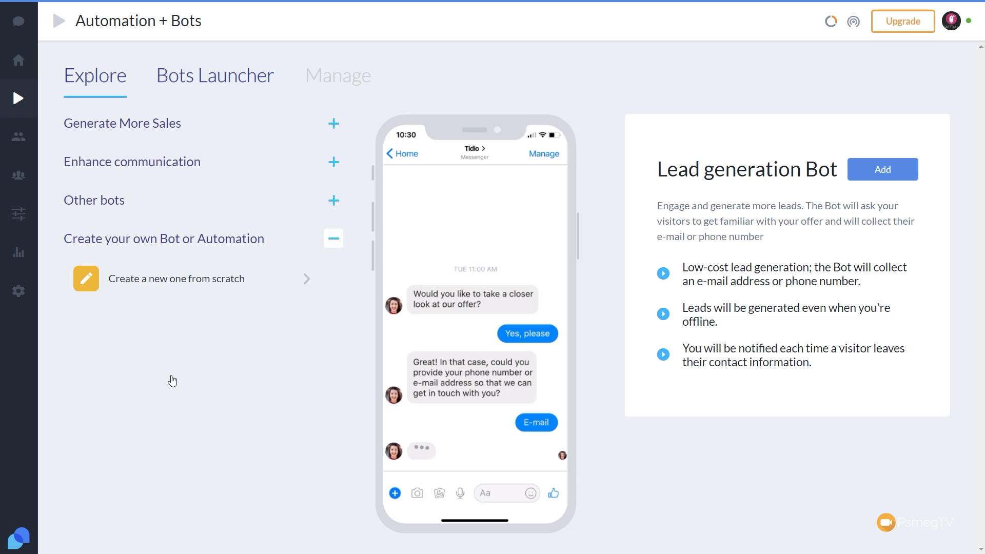
# Step: Add 'Create a new one from scratch' to get a blank automation editor
pyautogui.click(220, 286)
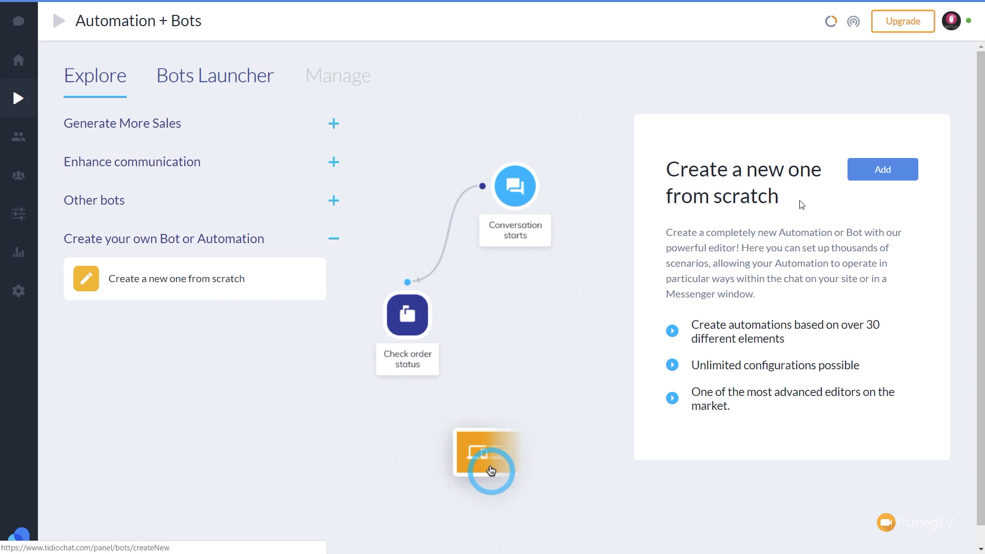
pyautogui.click(873, 174)
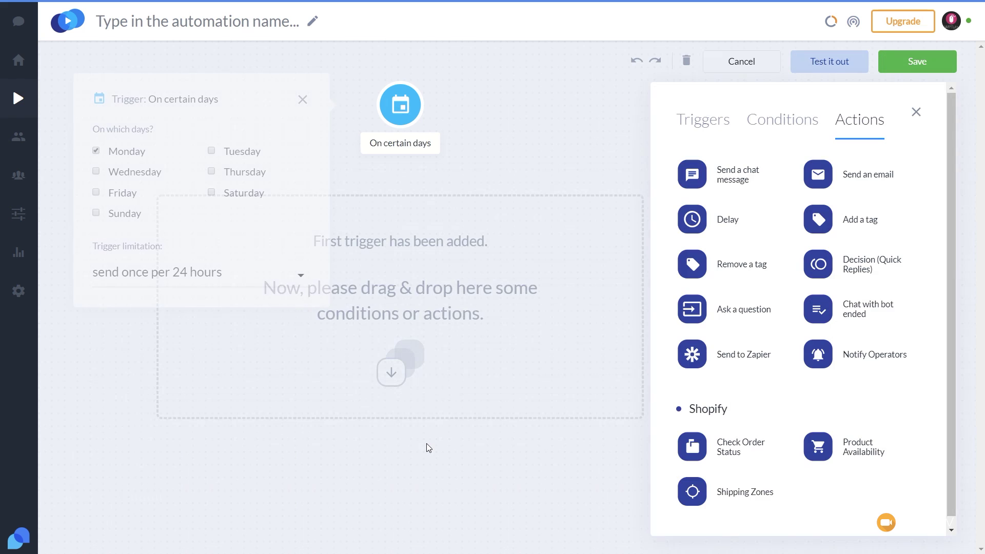
# Step: Set an On certain days trigger for Wednesday, sending multiple times on each visit, and add a Delay
pyautogui.click(427, 447)
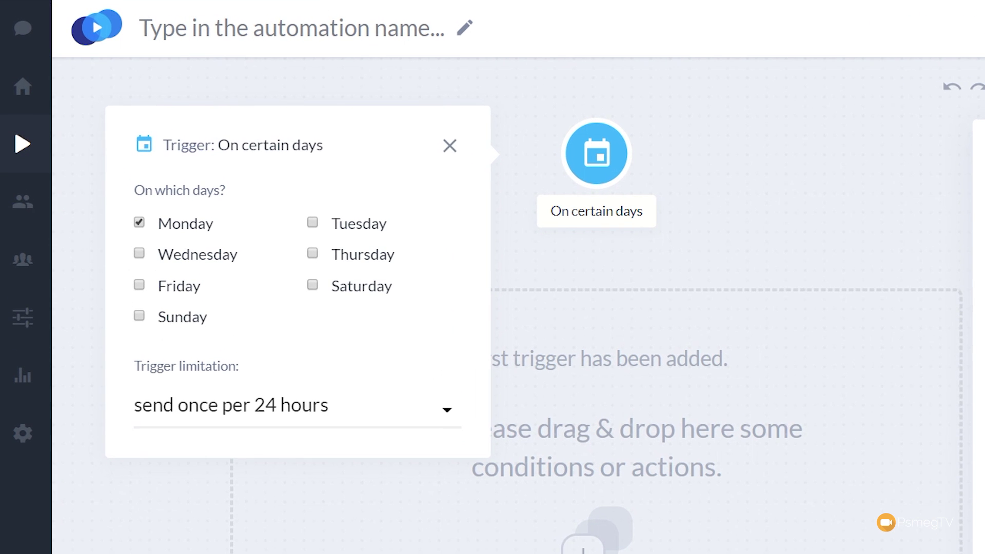
pyautogui.click(194, 259)
pyautogui.click(380, 411)
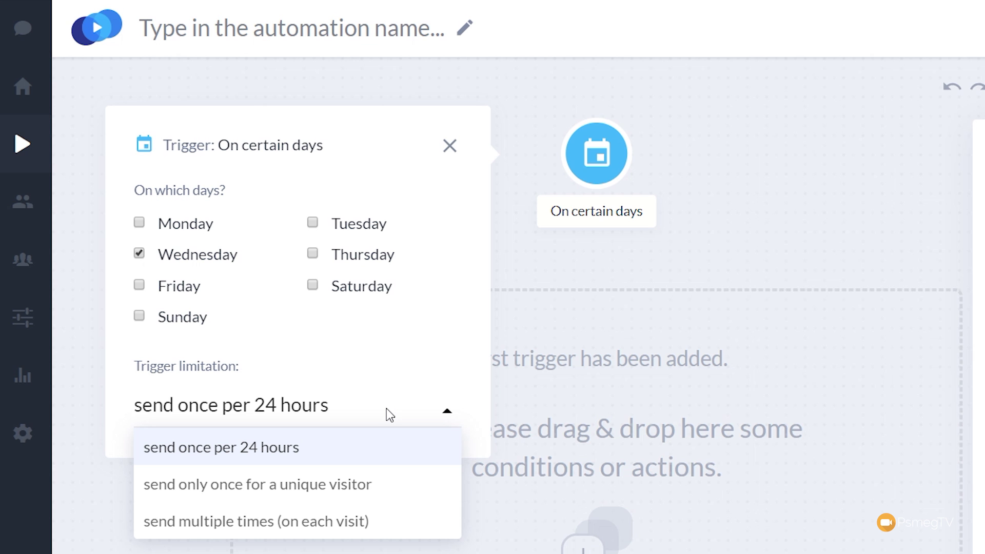
pyautogui.click(315, 522)
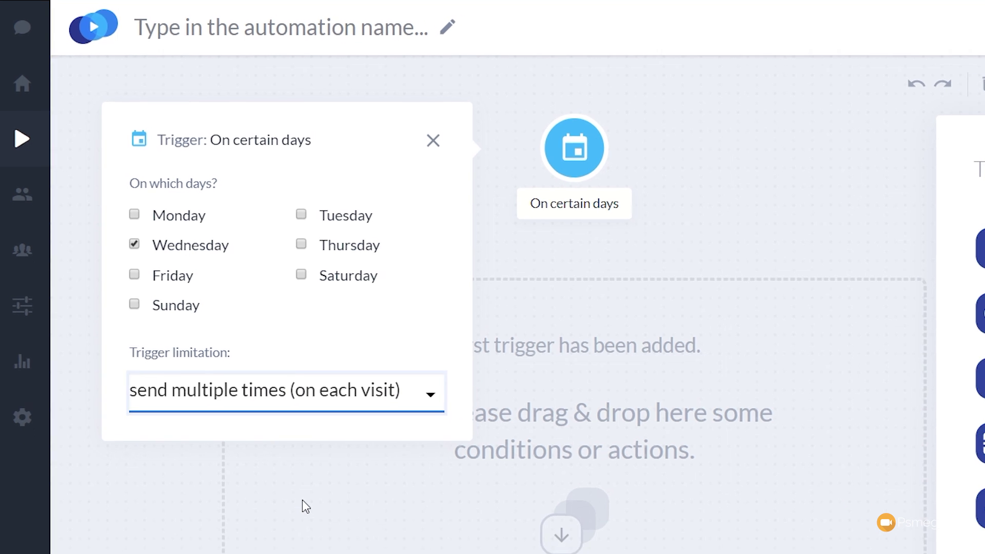
pyautogui.click(298, 103)
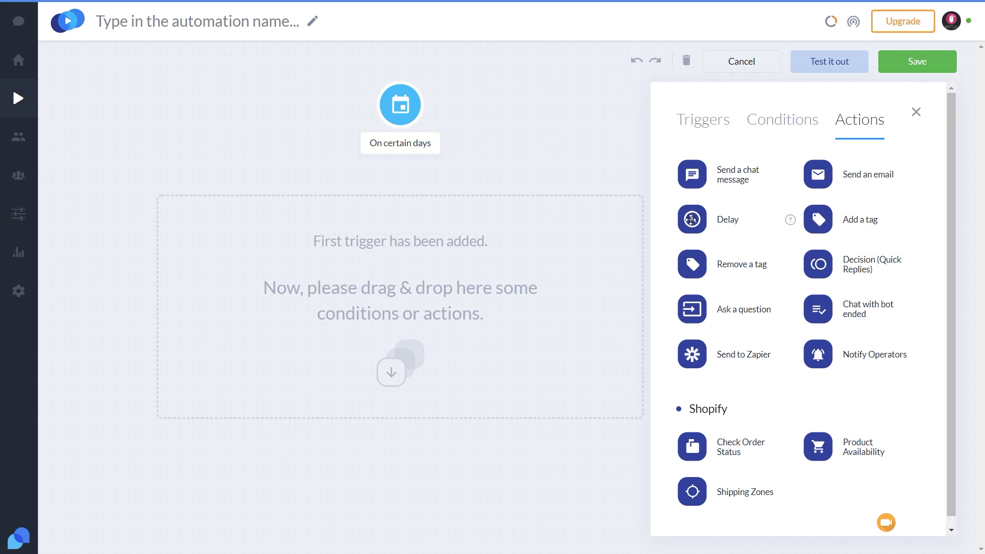
pyautogui.moveTo(692, 220); pyautogui.dragTo(407, 216)
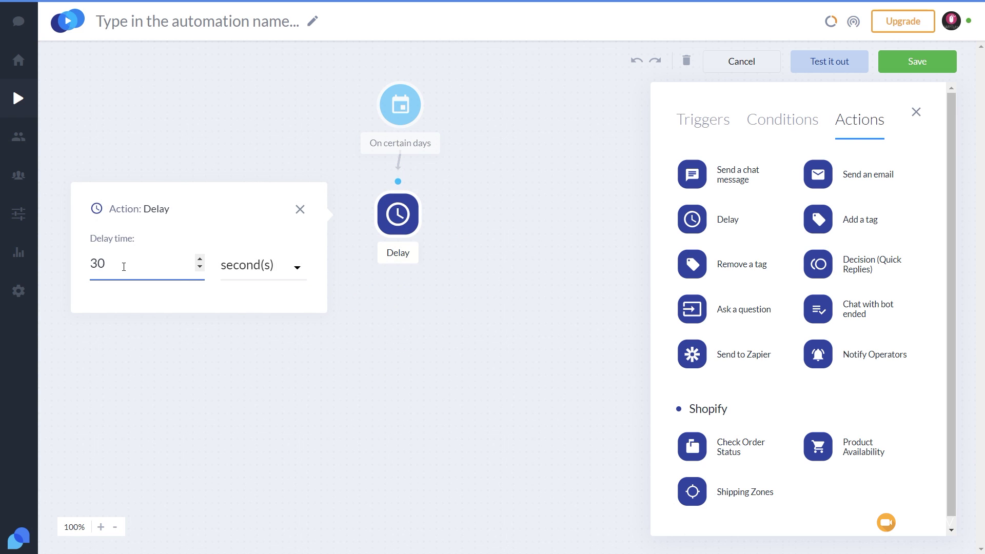
# Step: Change the Delay time from 30 to 10 seconds
pyautogui.moveTo(123, 266); pyautogui.dragTo(47, 258)
pyautogui.write('10')
pyautogui.click(239, 267)
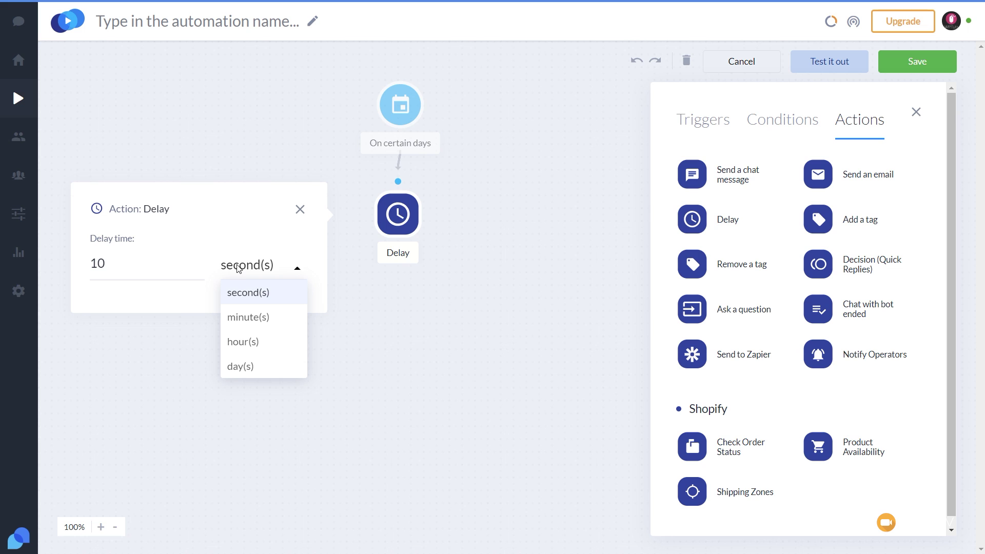
pyautogui.click(180, 240)
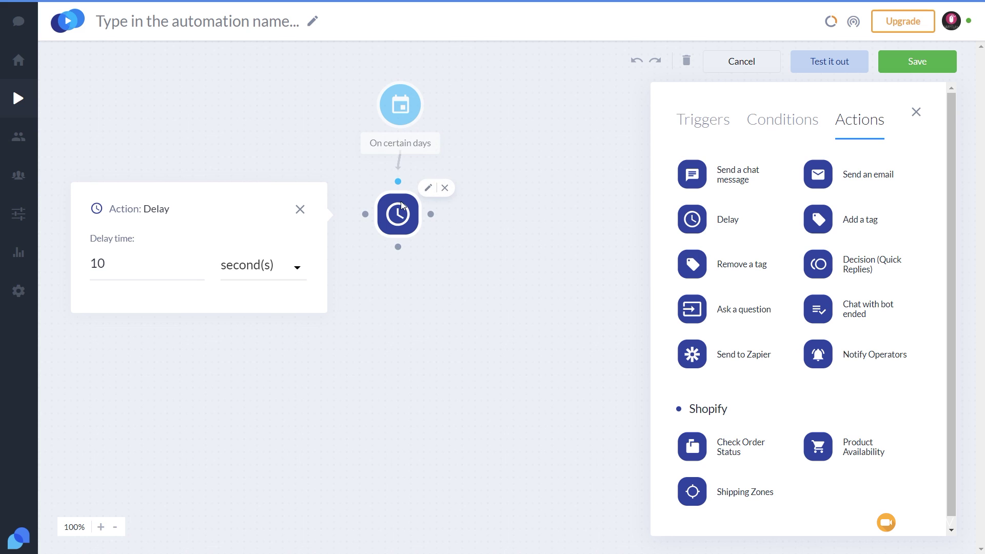
pyautogui.click(298, 210)
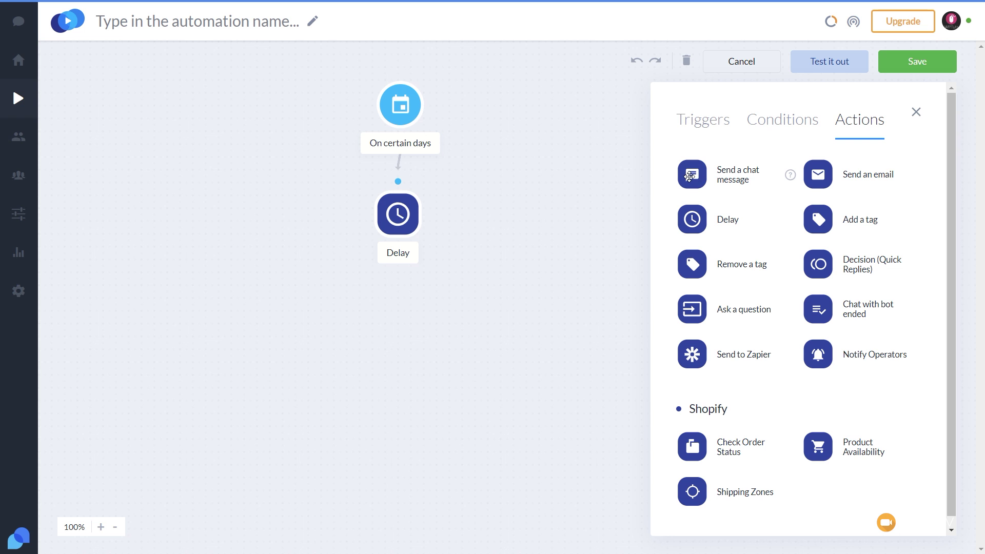
# Step: Add a Send a chat message step reading 'Can I help you today?' below the Delay
pyautogui.moveTo(688, 176); pyautogui.dragTo(396, 300)
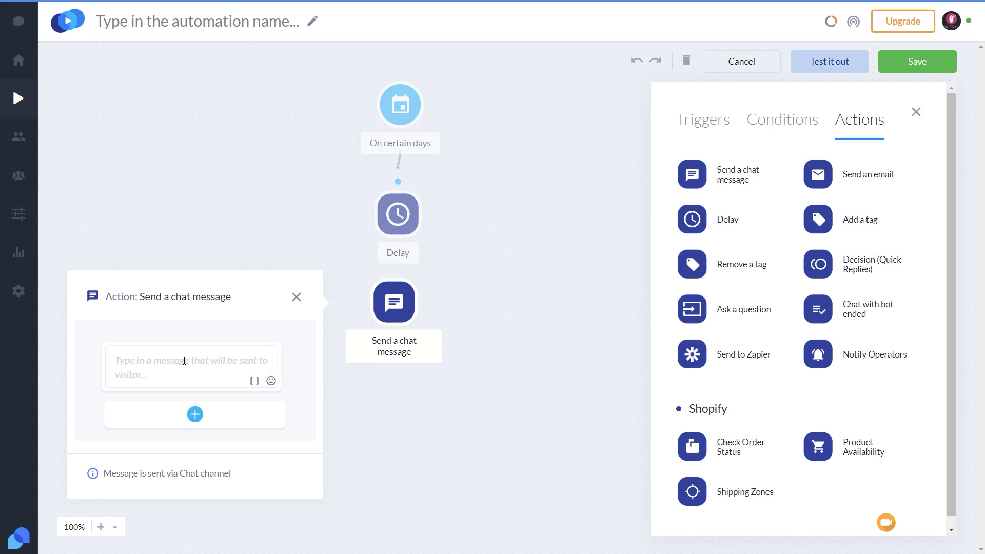
pyautogui.click(168, 364)
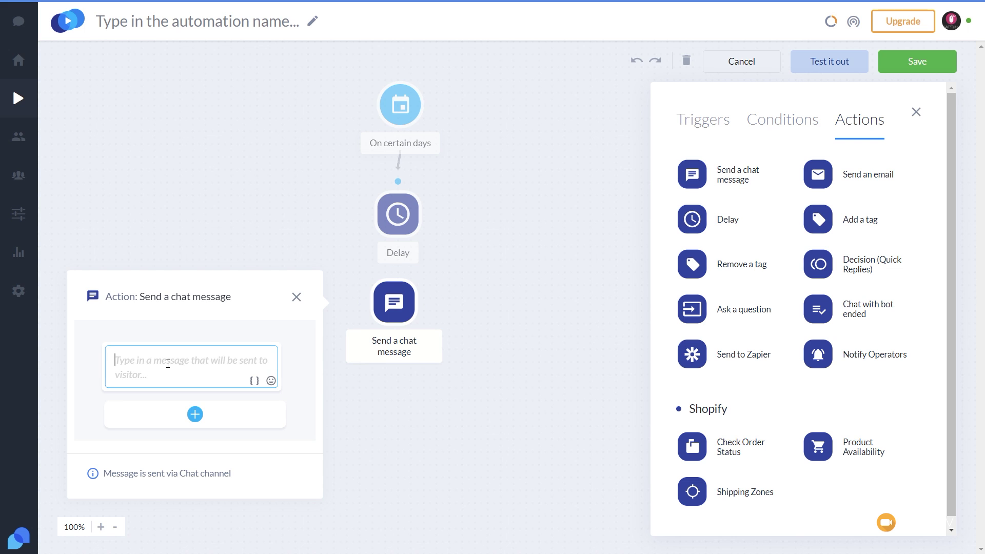
pyautogui.write('Can I help you today?')
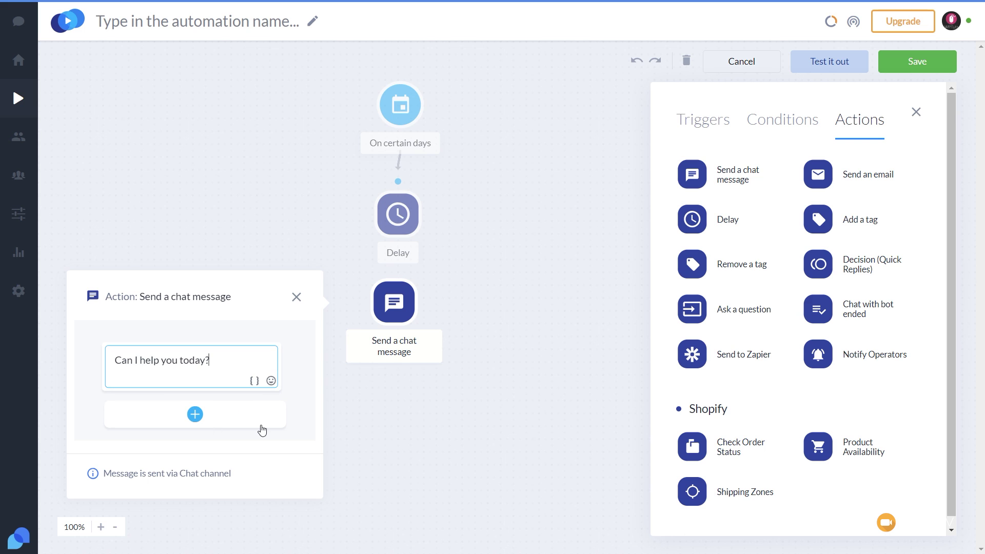
pyautogui.click(296, 299)
pyautogui.moveTo(401, 214)
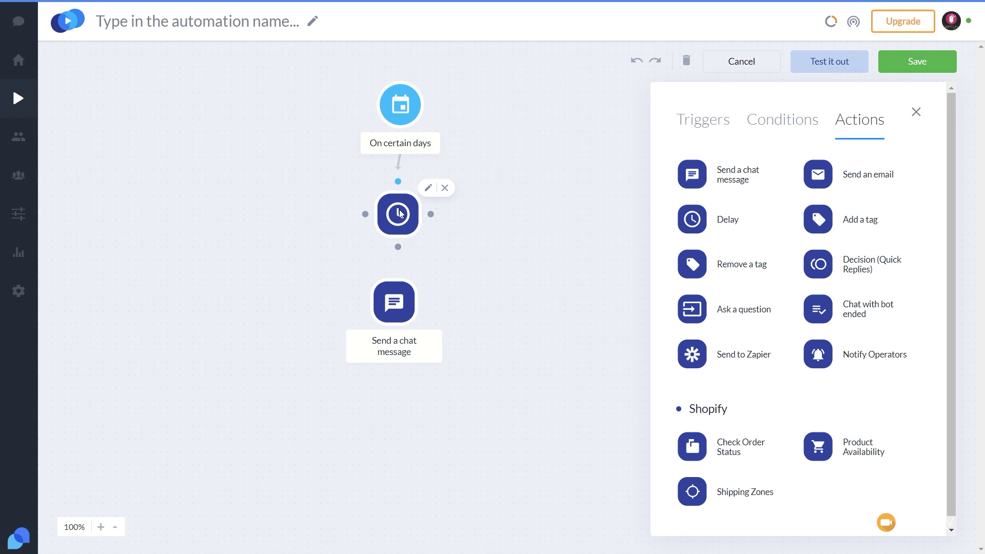
# Step: Connect the Delay node's bottom handle to the Send a chat message node
pyautogui.moveTo(400, 304)
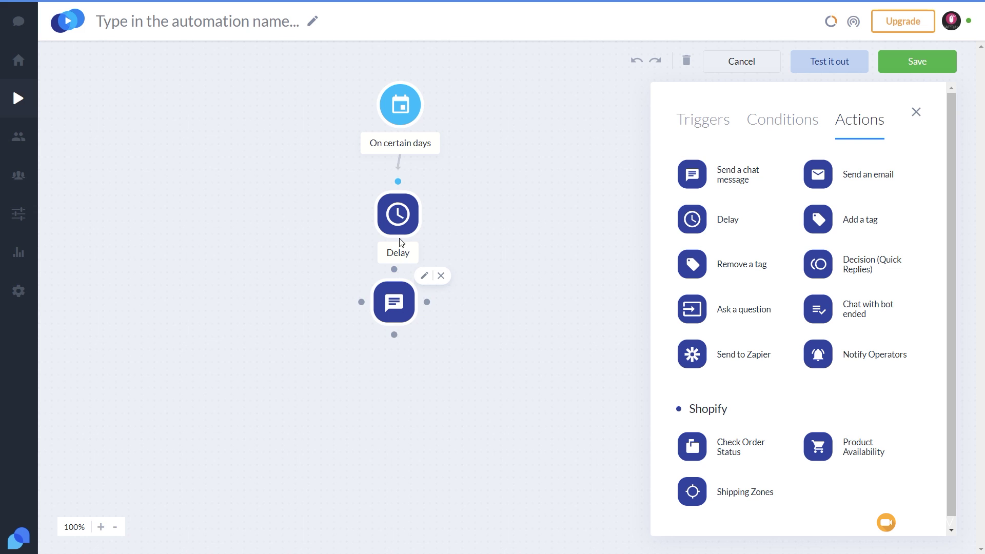
pyautogui.moveTo(398, 248)
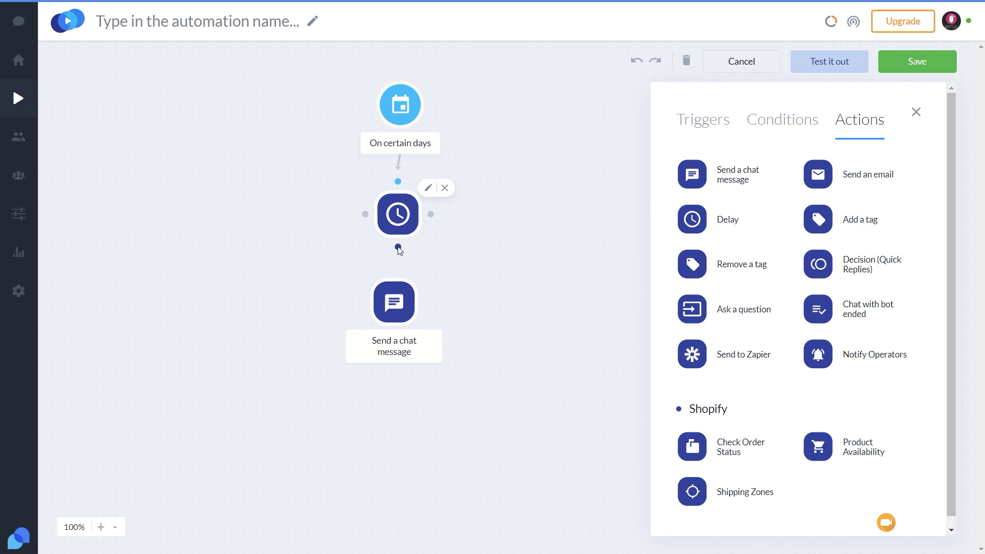
pyautogui.moveTo(399, 248); pyautogui.dragTo(398, 284)
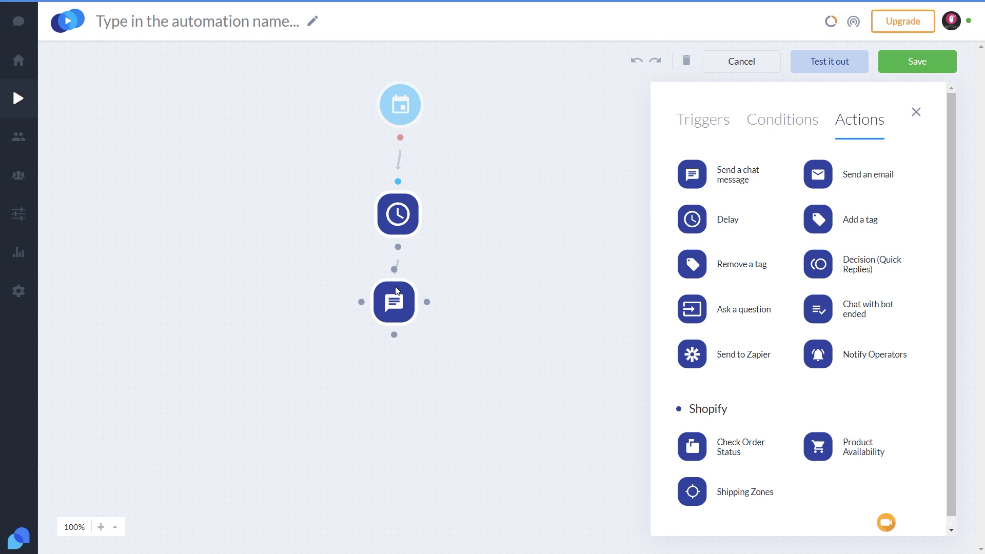
pyautogui.moveTo(396, 291); pyautogui.dragTo(396, 292)
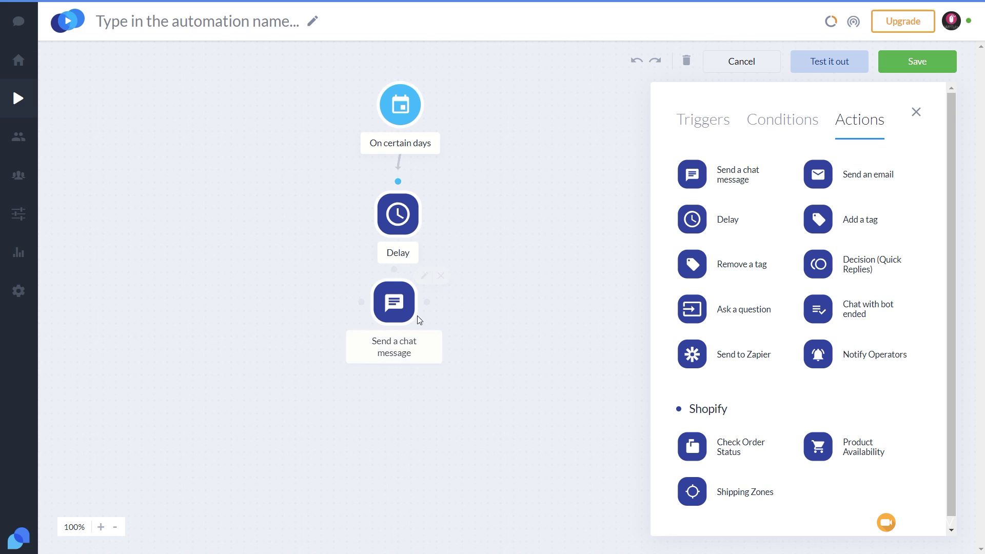
pyautogui.moveTo(404, 319)
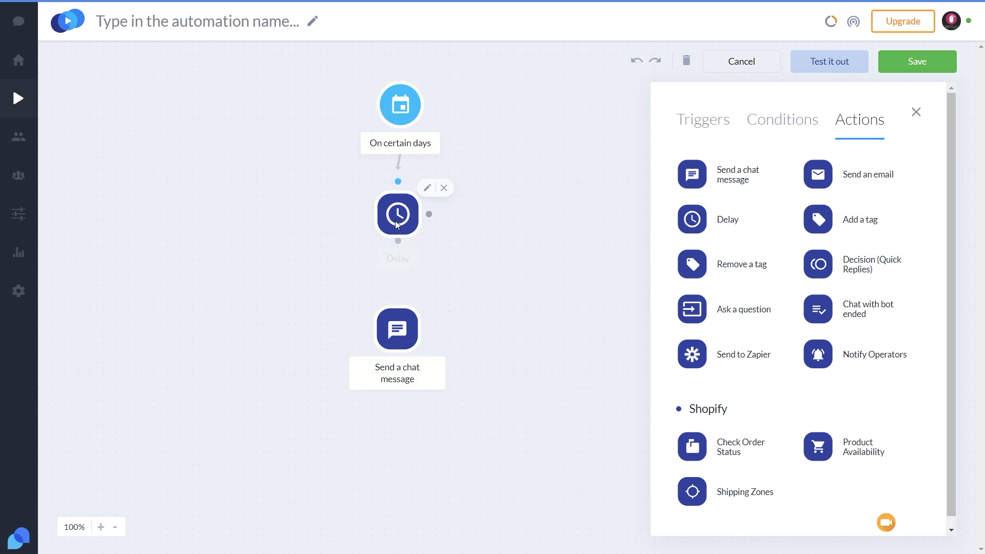
pyautogui.moveTo(435, 113)
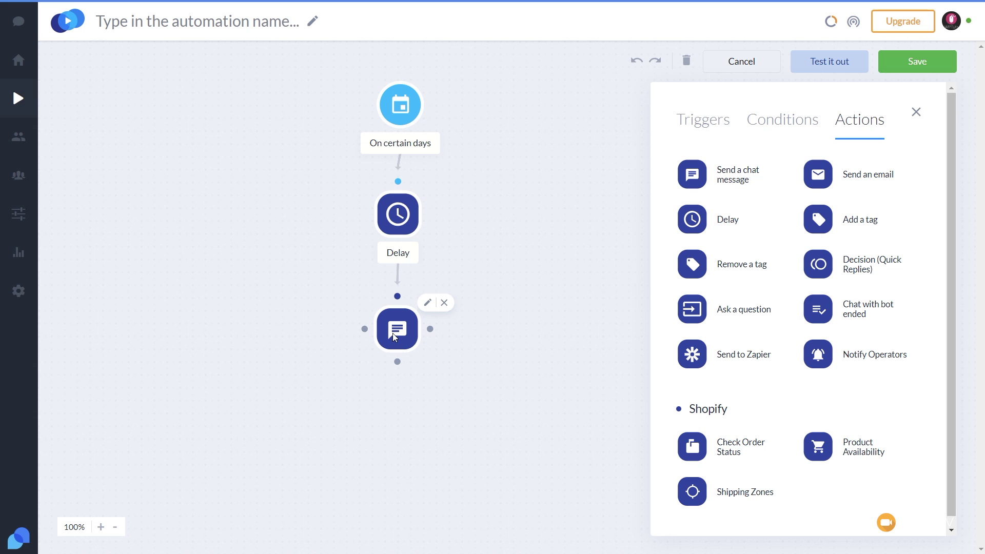
# Step: Launch a 'Test it out' run of the new automation
pyautogui.click(846, 62)
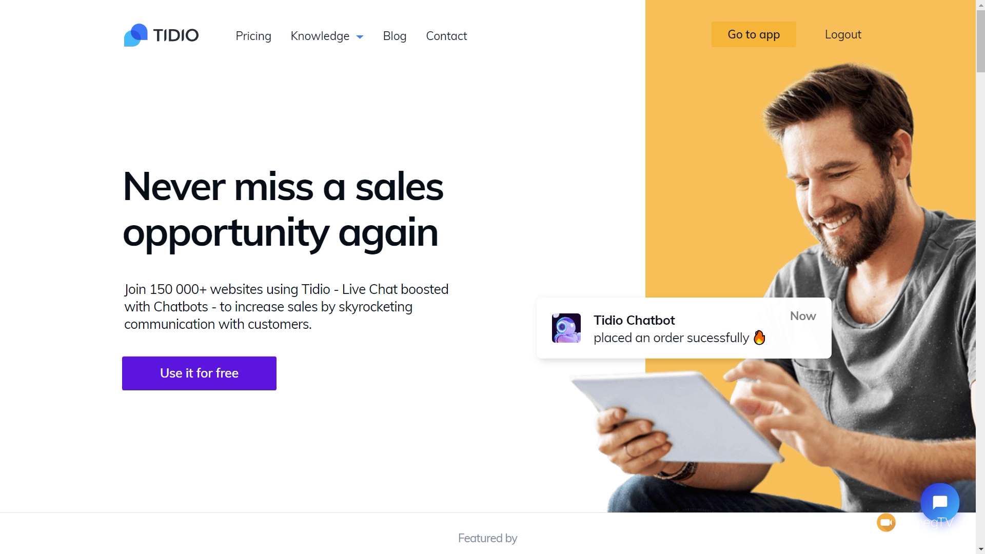
# Step: Open the Pricing page and scroll down to the 15€/mo. Communicator additional plan
pyautogui.click(245, 37)
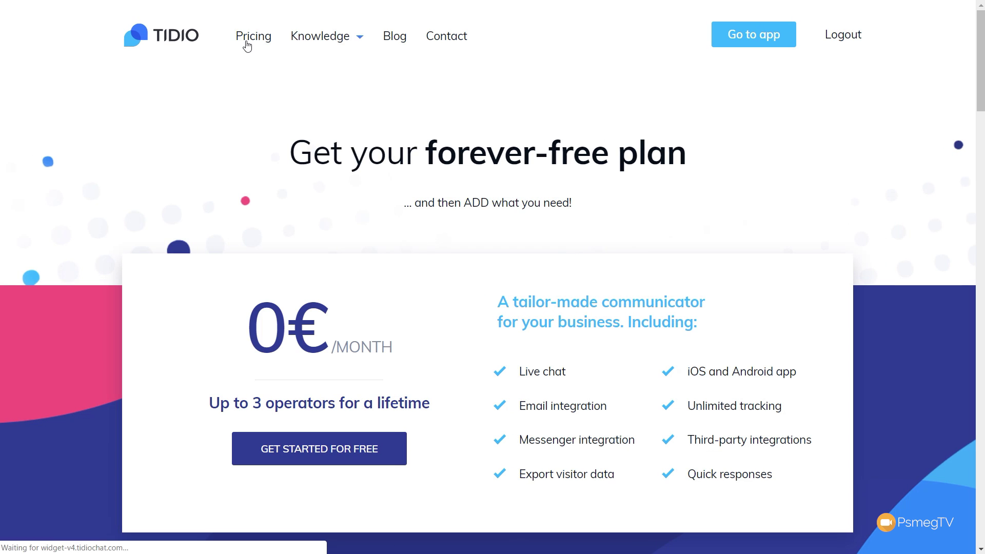
pyautogui.scroll(-1, 266, 79)
pyautogui.scroll(-8, 266, 81)
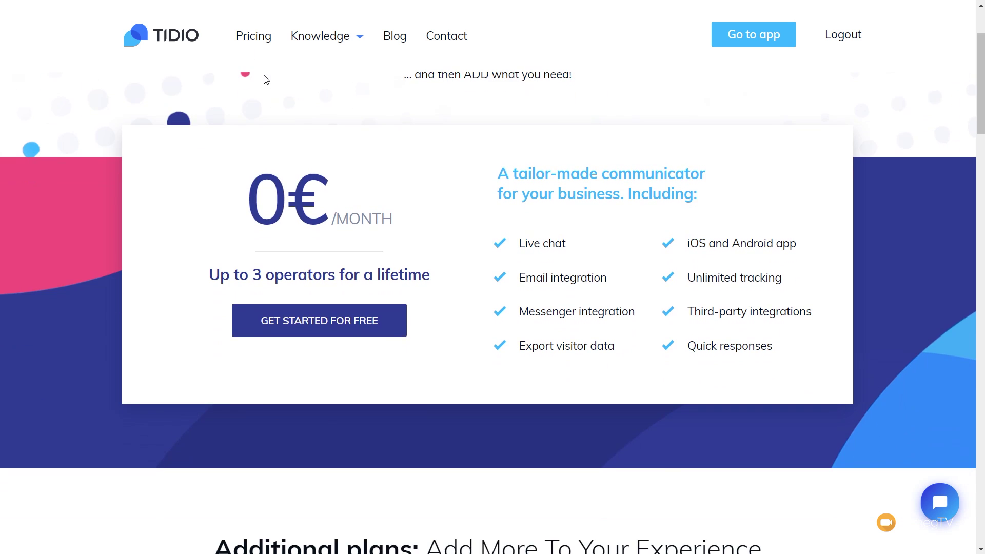
pyautogui.scroll(-3, 266, 84)
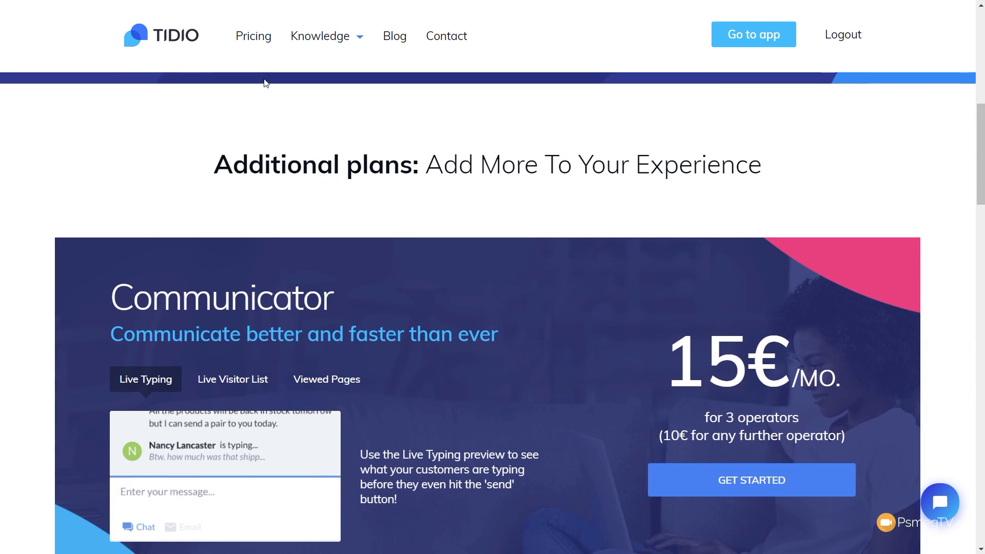